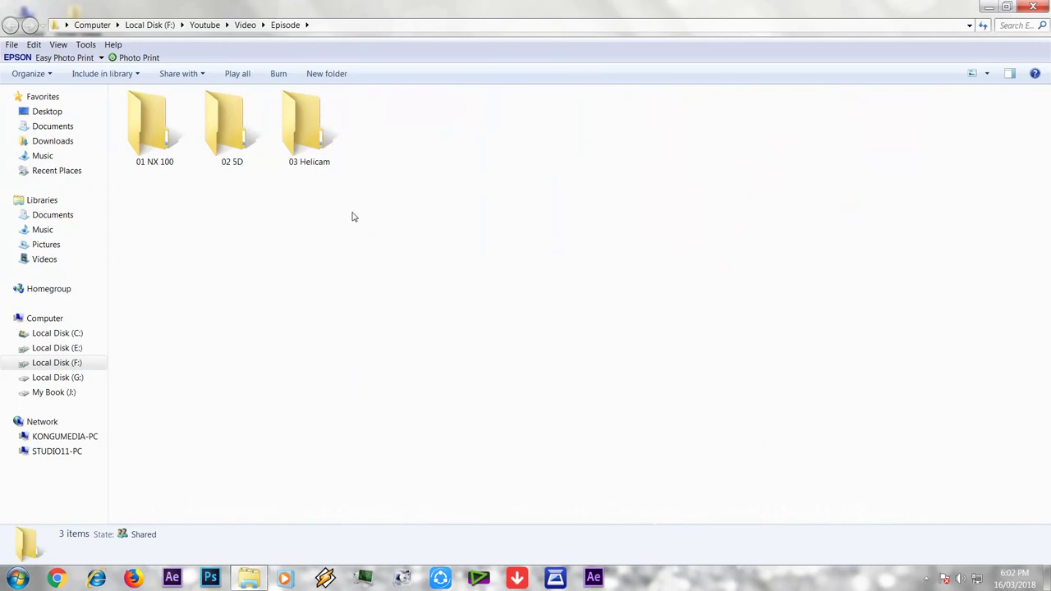
pyautogui.click(177, 144)
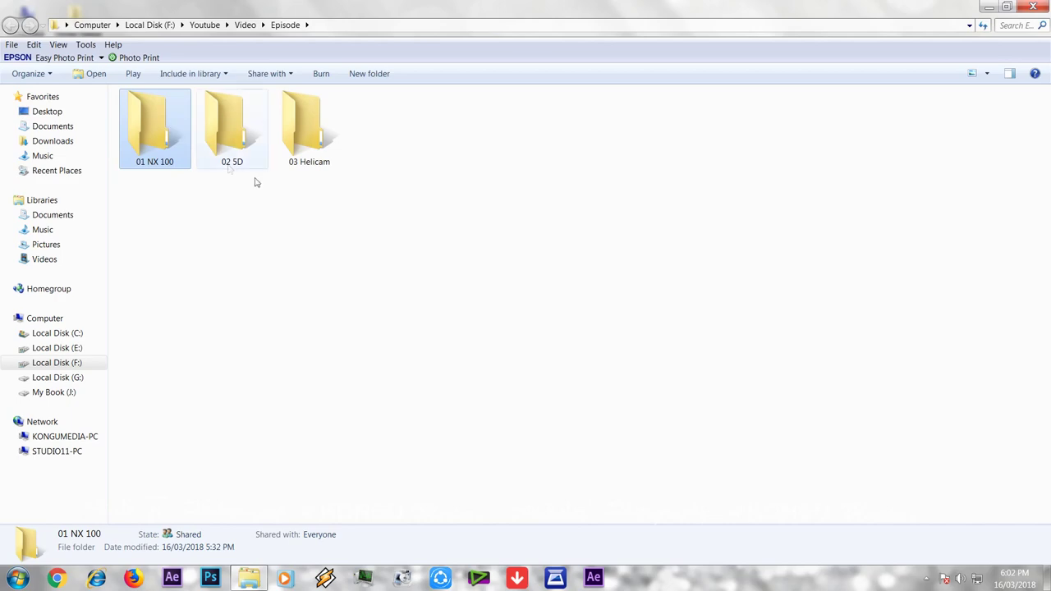
pyautogui.click(248, 145)
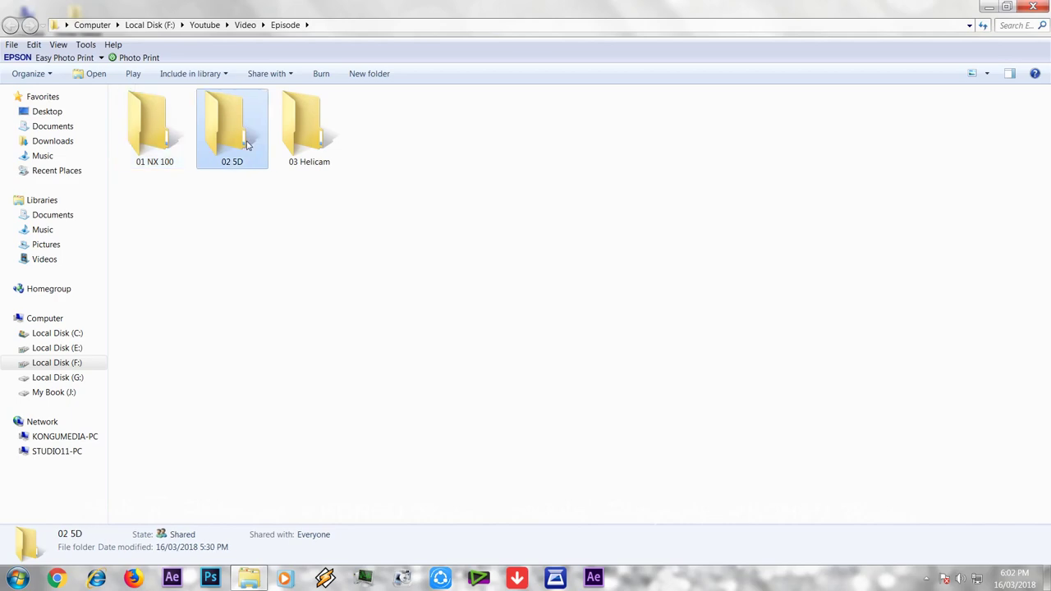
pyautogui.click(314, 152)
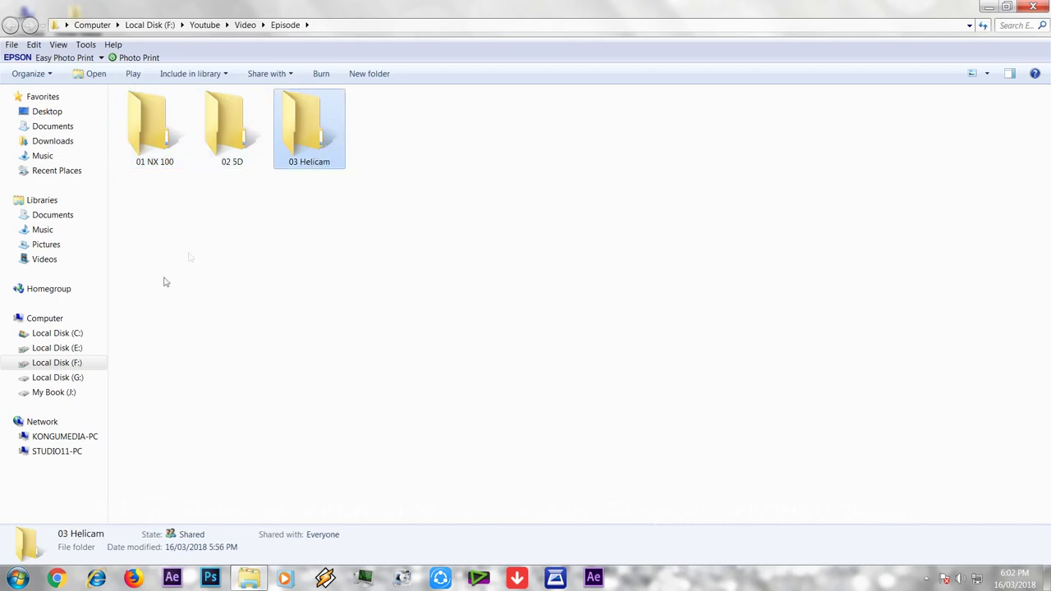
# - Open the STREAM folder inside 01 NX 100, AVCHD, BDMV and check the details of clip 00000
pyautogui.doubleClick(169, 136)
pyautogui.doubleClick(152, 115)
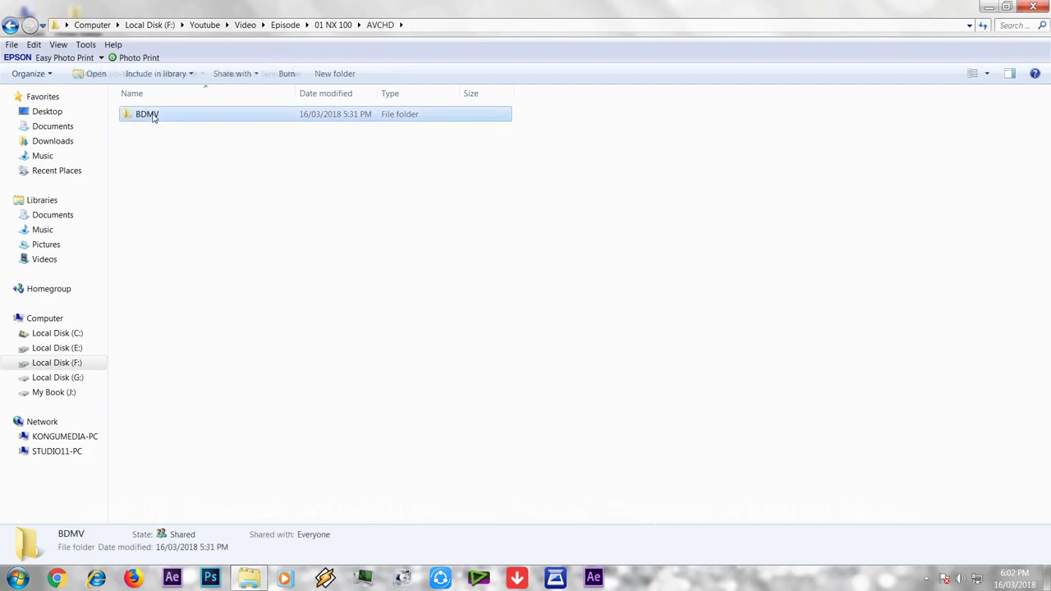
pyautogui.doubleClick(151, 116)
pyautogui.doubleClick(150, 145)
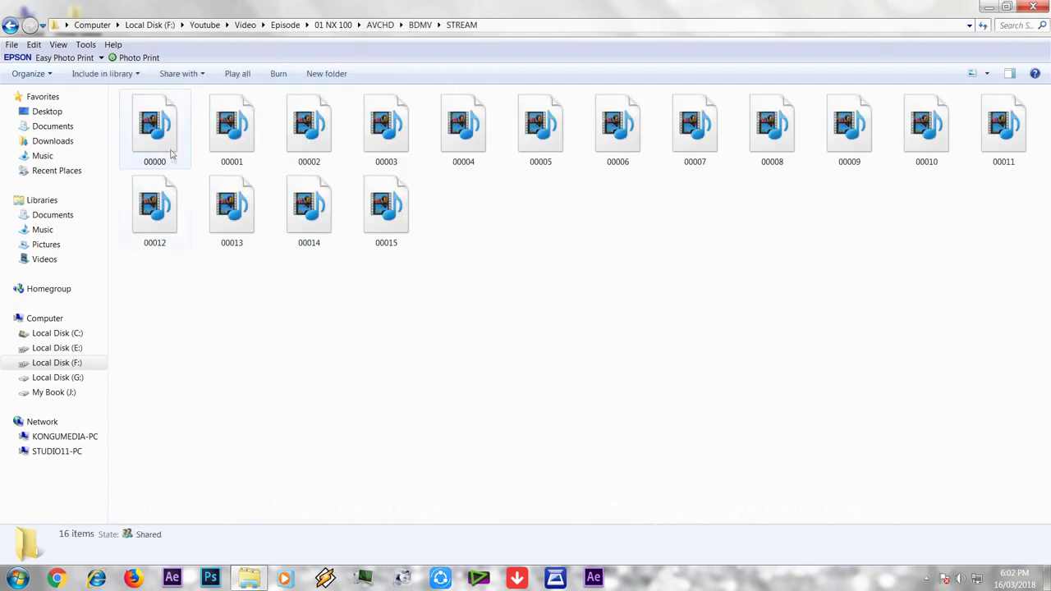
pyautogui.click(169, 153)
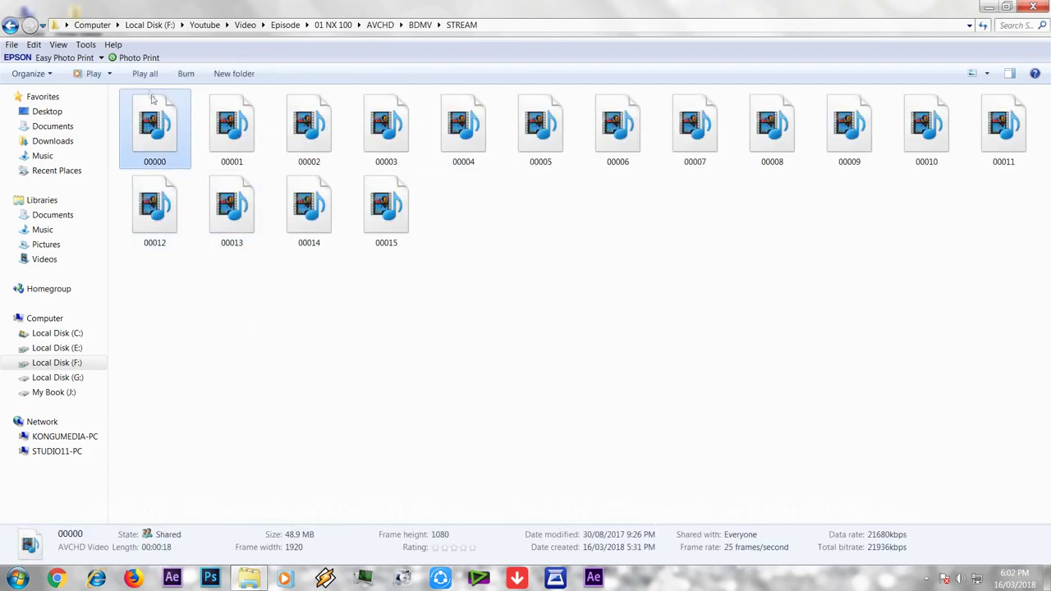
pyautogui.click(326, 410)
pyautogui.click(174, 166)
pyautogui.click(513, 378)
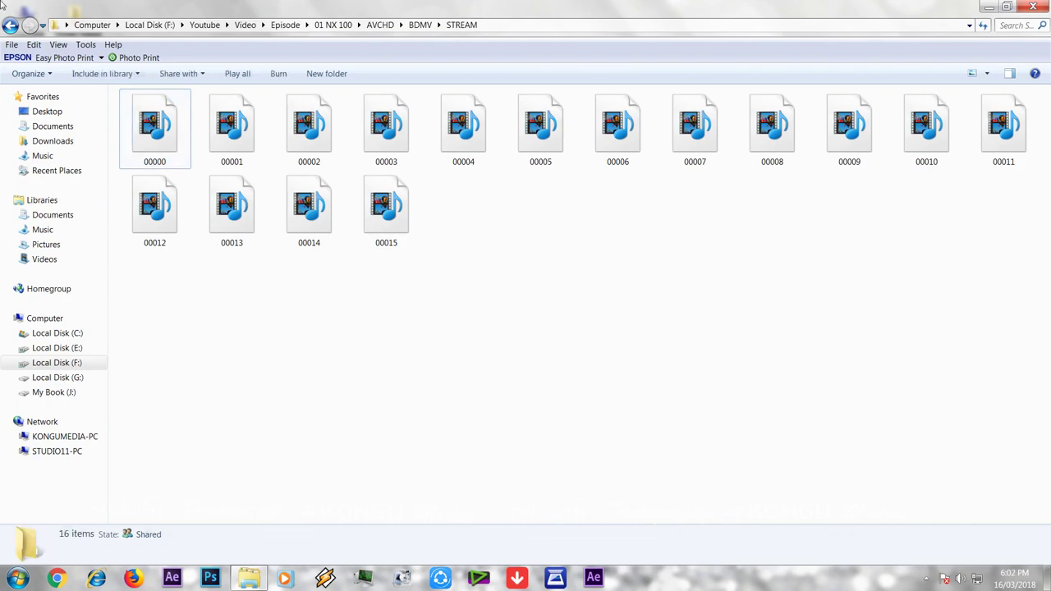
# - Go back to the Episode folder, open 02 5D and check the details of clip KMP_9675, including its frame rate
pyautogui.click(285, 25)
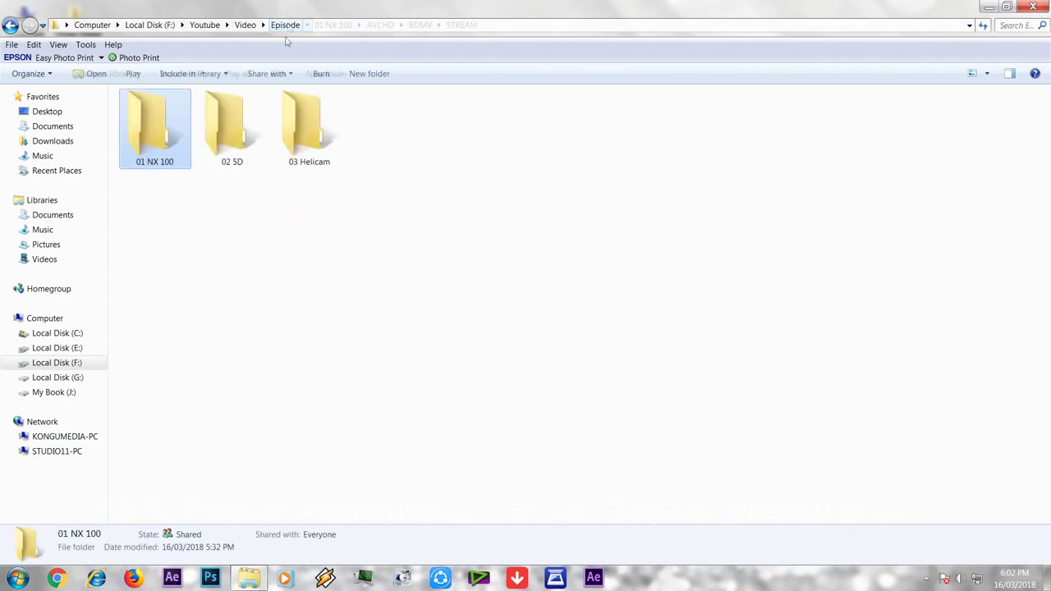
pyautogui.click(240, 152)
pyautogui.doubleClick(240, 152)
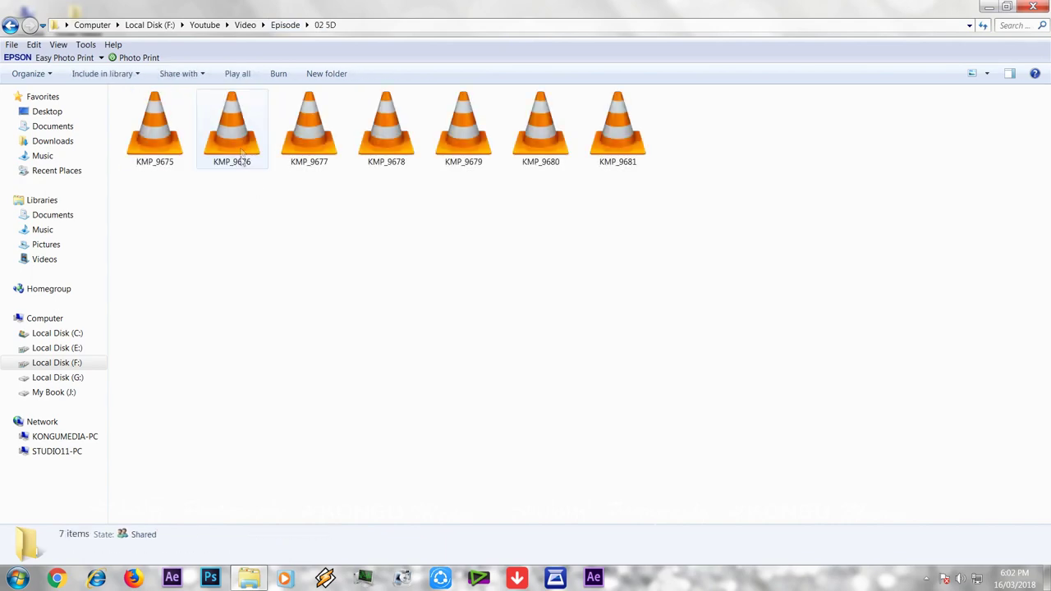
pyautogui.click(167, 154)
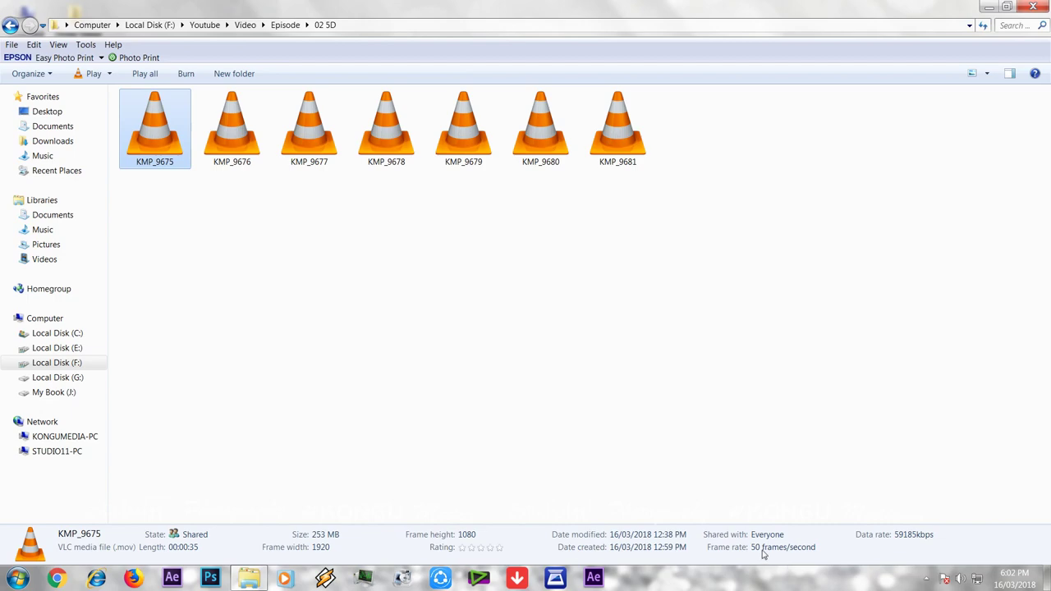
pyautogui.click(309, 279)
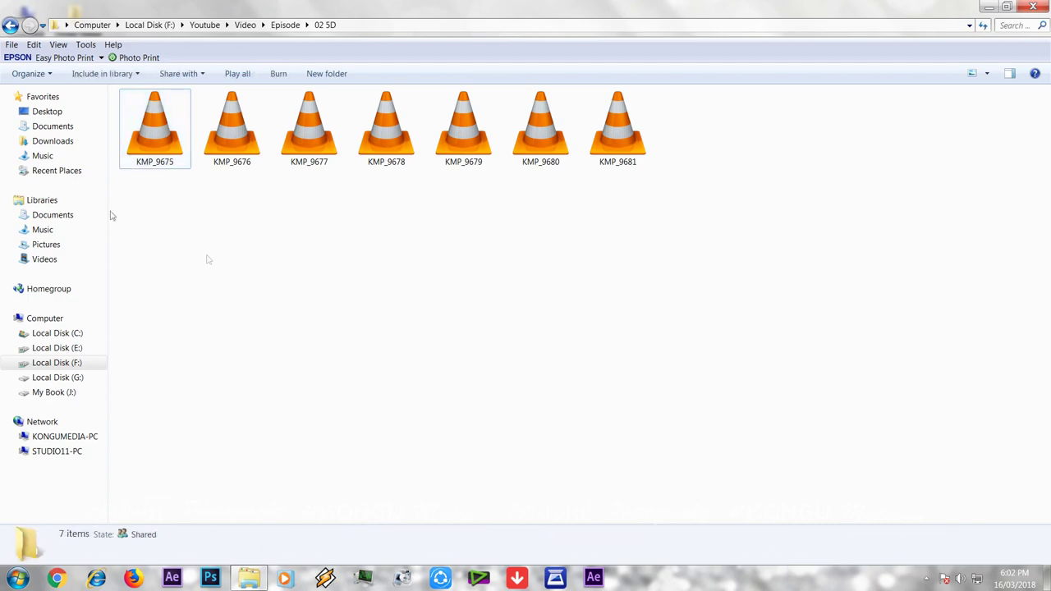
# - Check the details of clip DJI_0151 in the 03 Helicam folder and return to the Episode folder
pyautogui.click(9, 25)
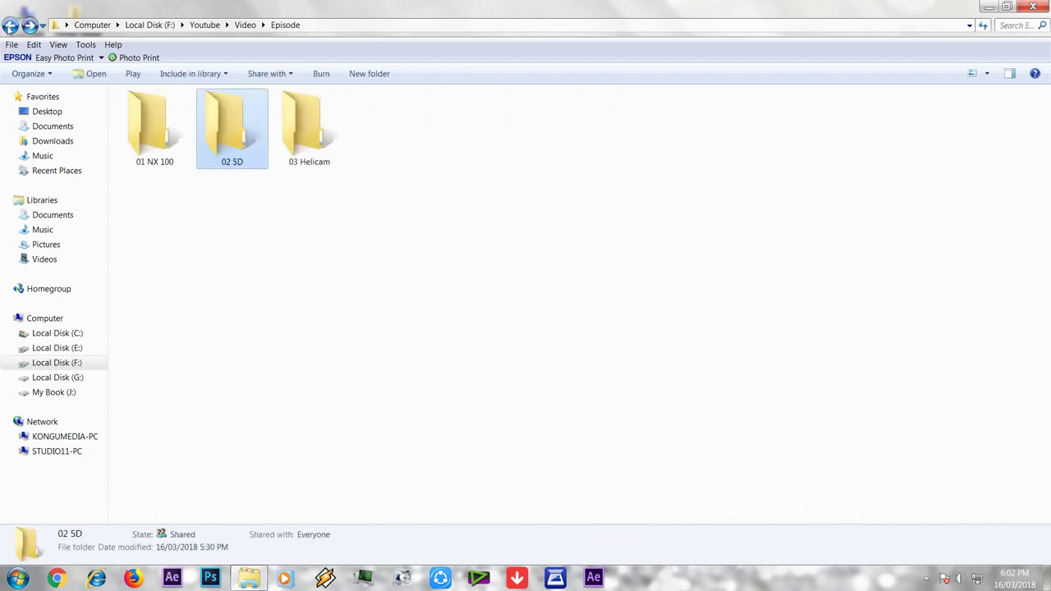
pyautogui.doubleClick(324, 141)
pyautogui.click(151, 154)
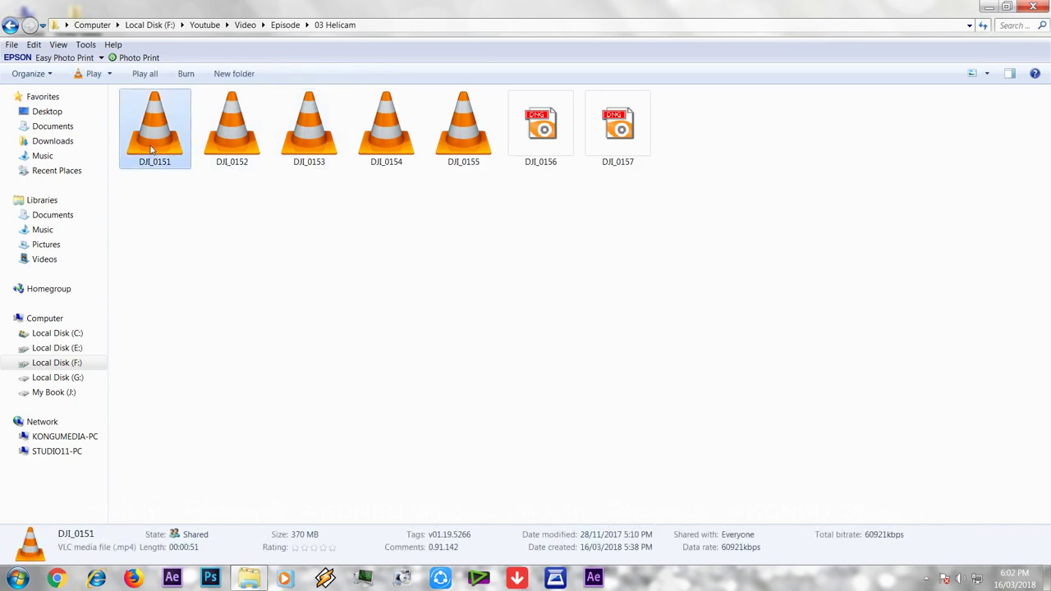
pyautogui.click(231, 338)
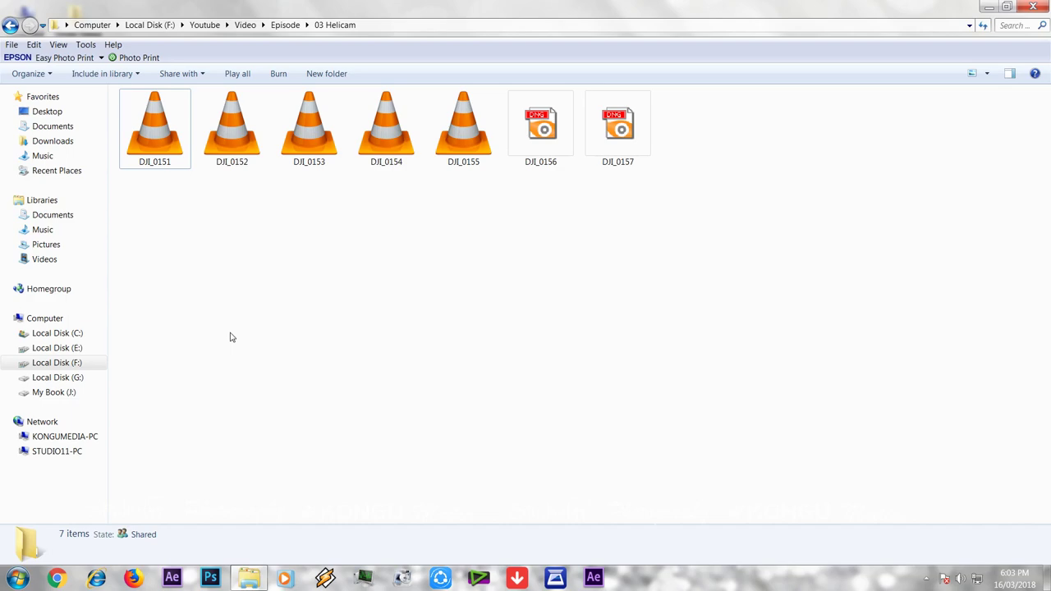
pyautogui.press('BackSpace')
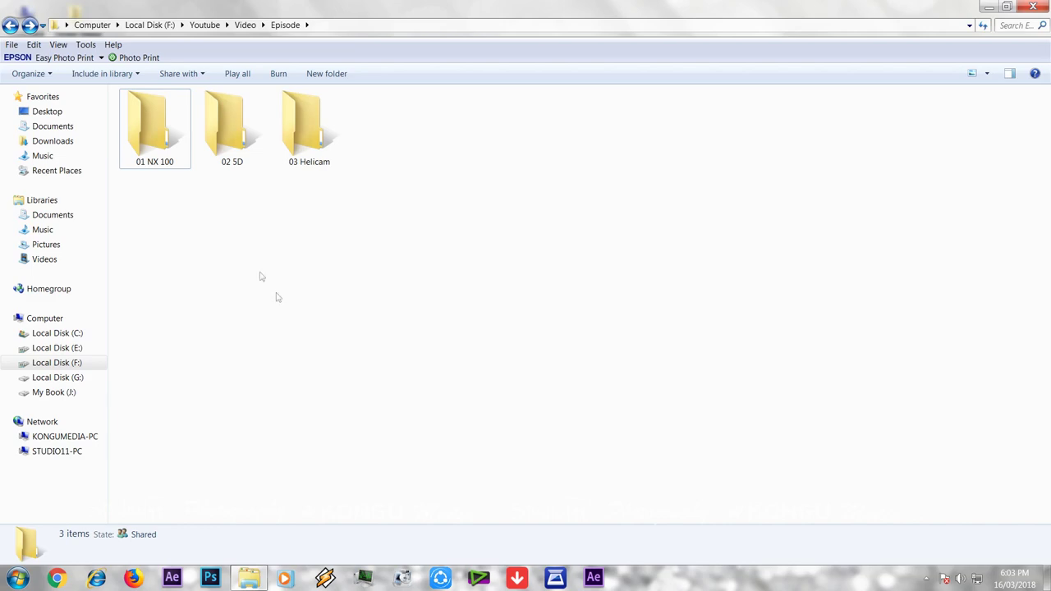
pyautogui.click(231, 149)
pyautogui.click(273, 244)
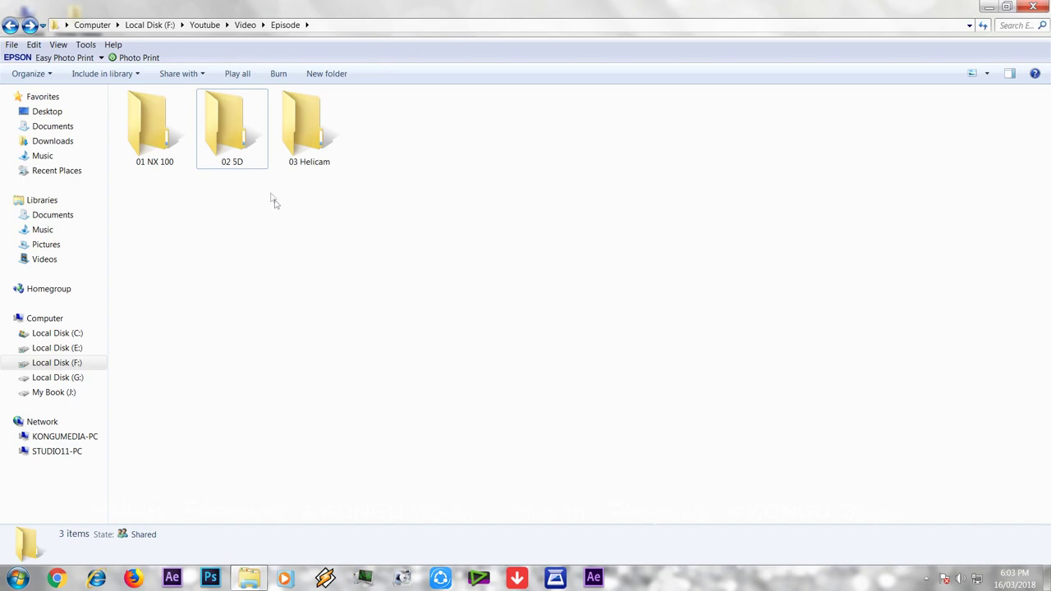
pyautogui.click(325, 148)
pyautogui.click(369, 304)
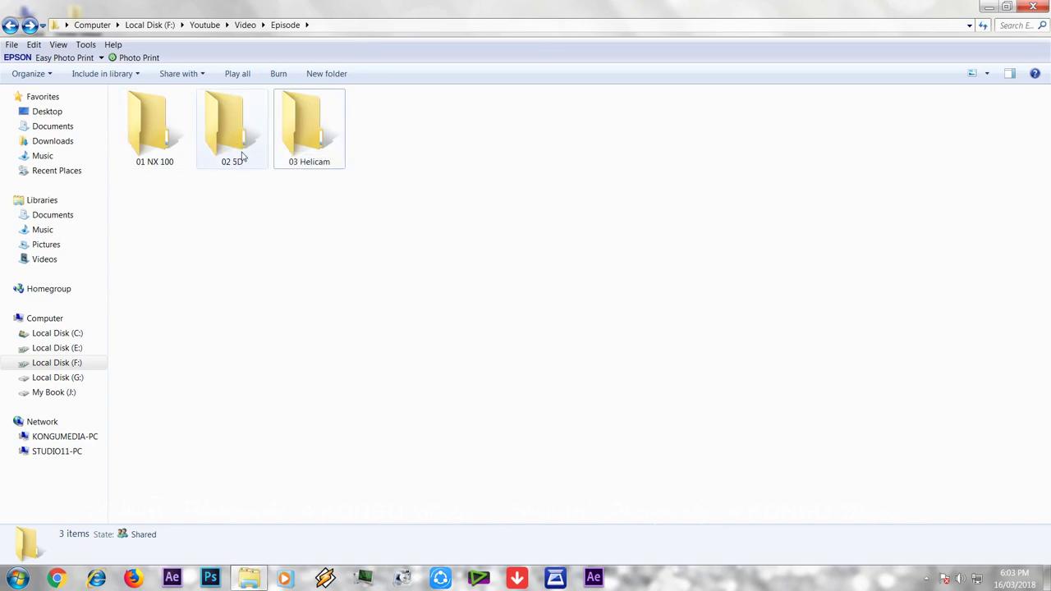
pyautogui.click(241, 164)
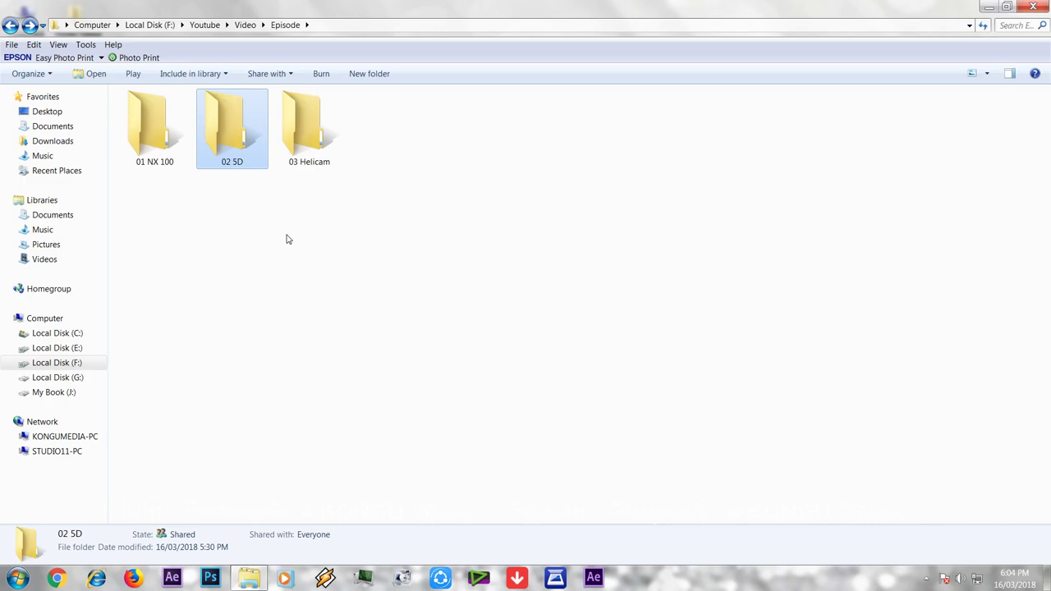
# - Launch EDIUS 7 from the desktop and create a new project with the HD 1920x1080 50p 16:9 8bit preset
pyautogui.press('super+d')
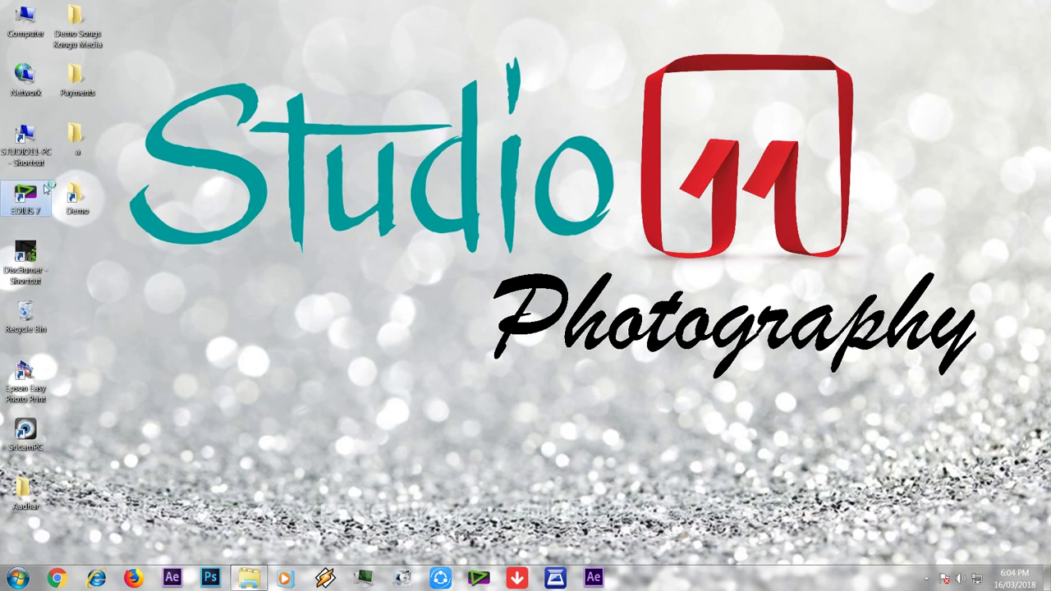
pyautogui.doubleClick(46, 188)
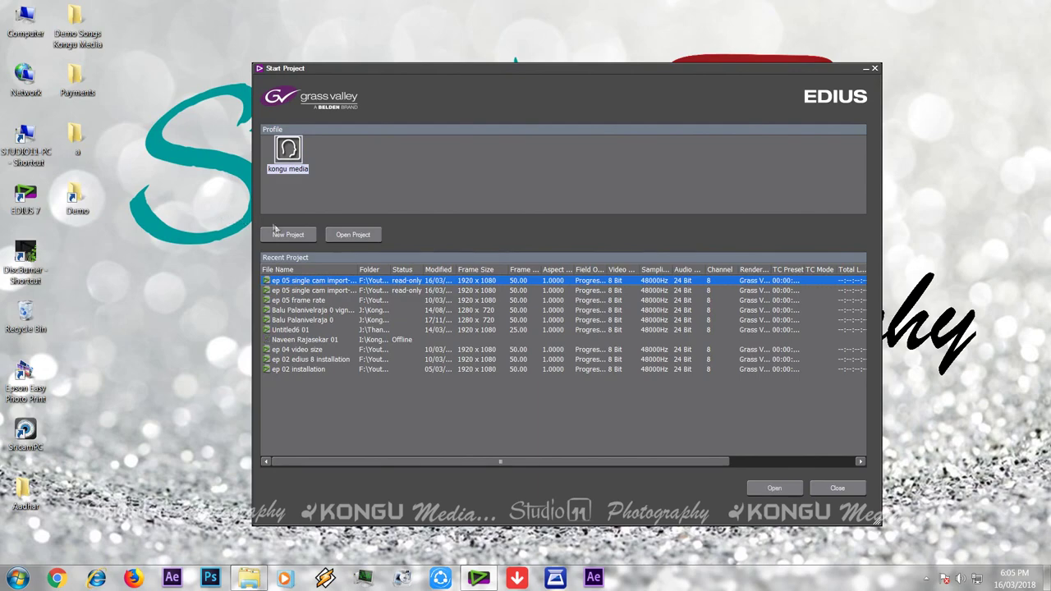
pyautogui.press('Escape')
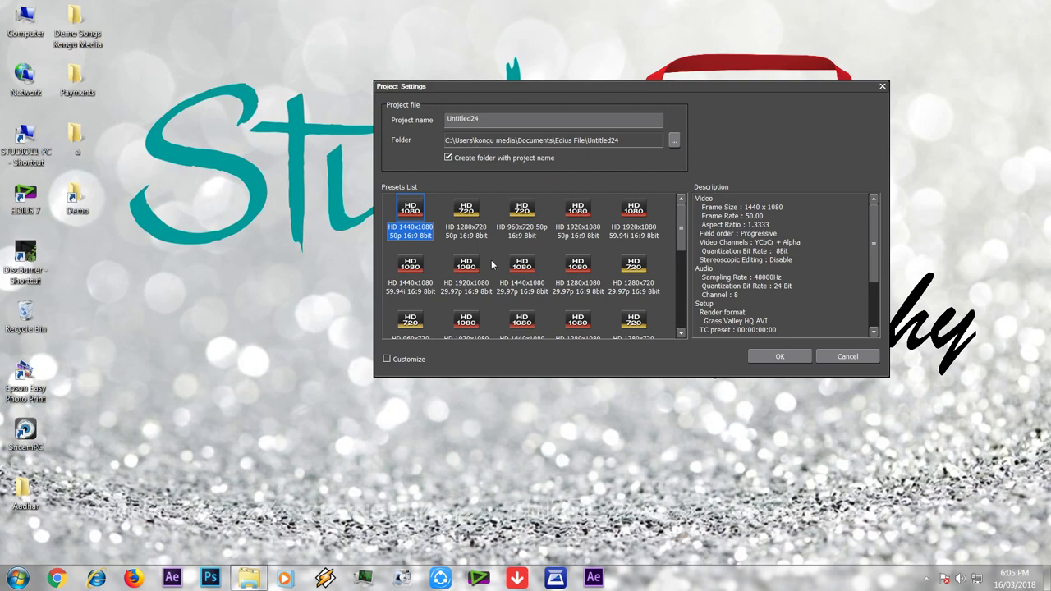
pyautogui.click(494, 261)
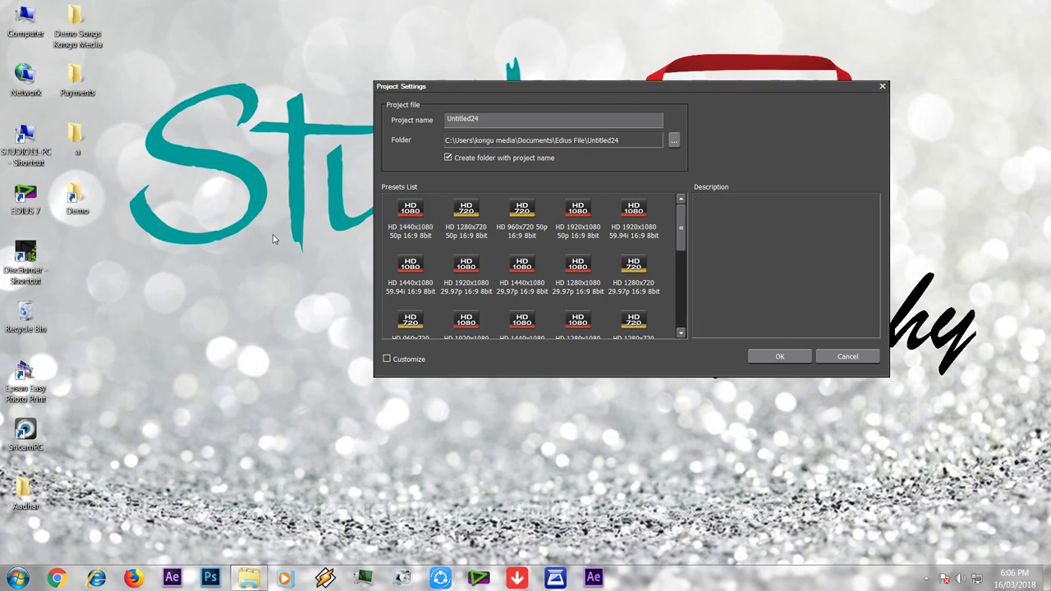
pyautogui.click(586, 211)
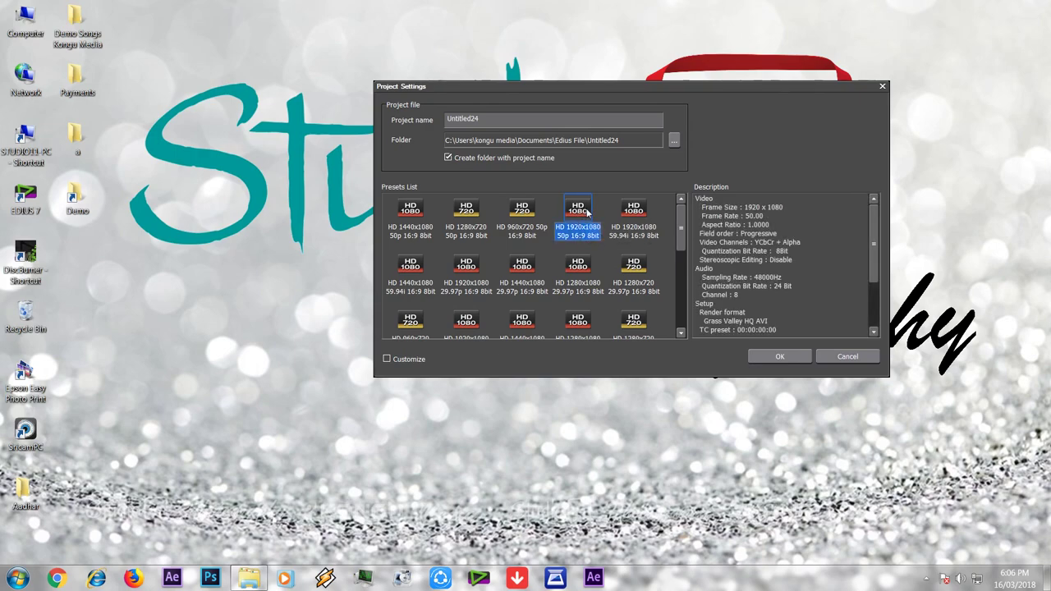
pyautogui.click(795, 357)
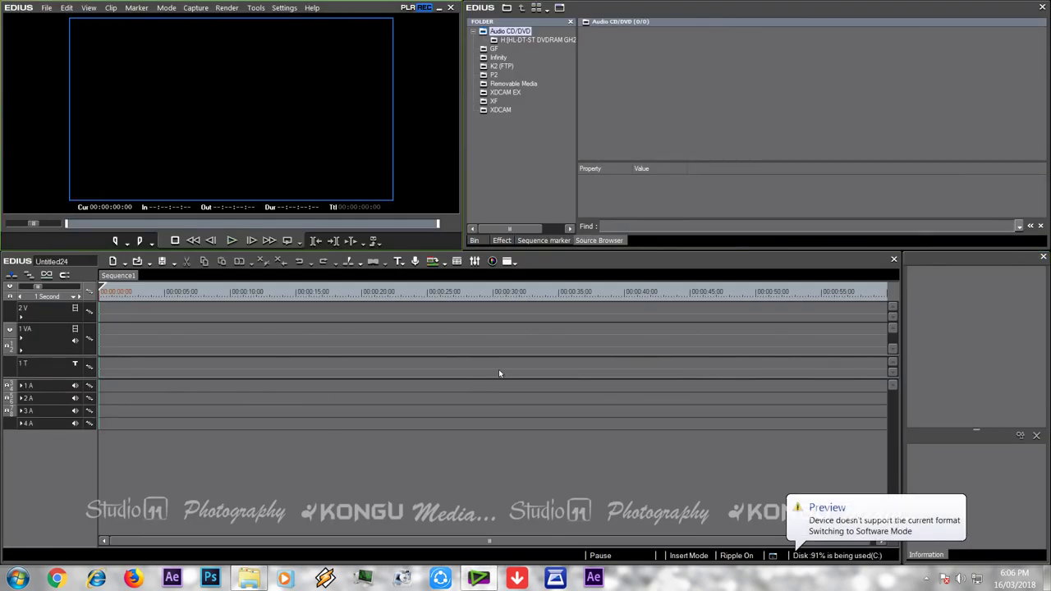
# - Place the playhead at 00:00:17:06 and rename the project's sequence as Main
pyautogui.doubleClick(326, 292)
pyautogui.write('MAin')
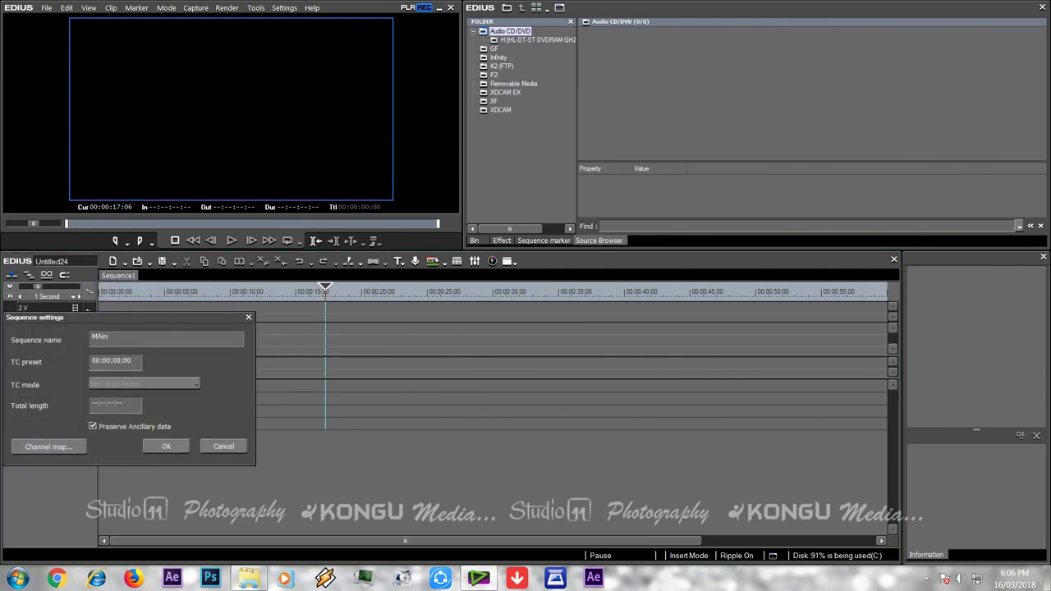
pyautogui.press('Return')
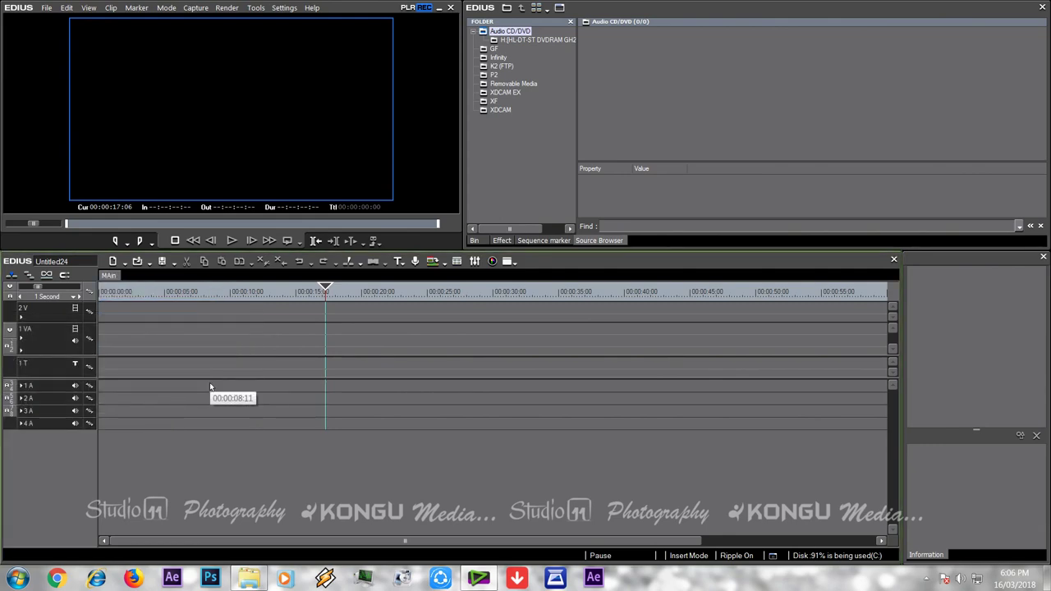
pyautogui.rightClick(110, 278)
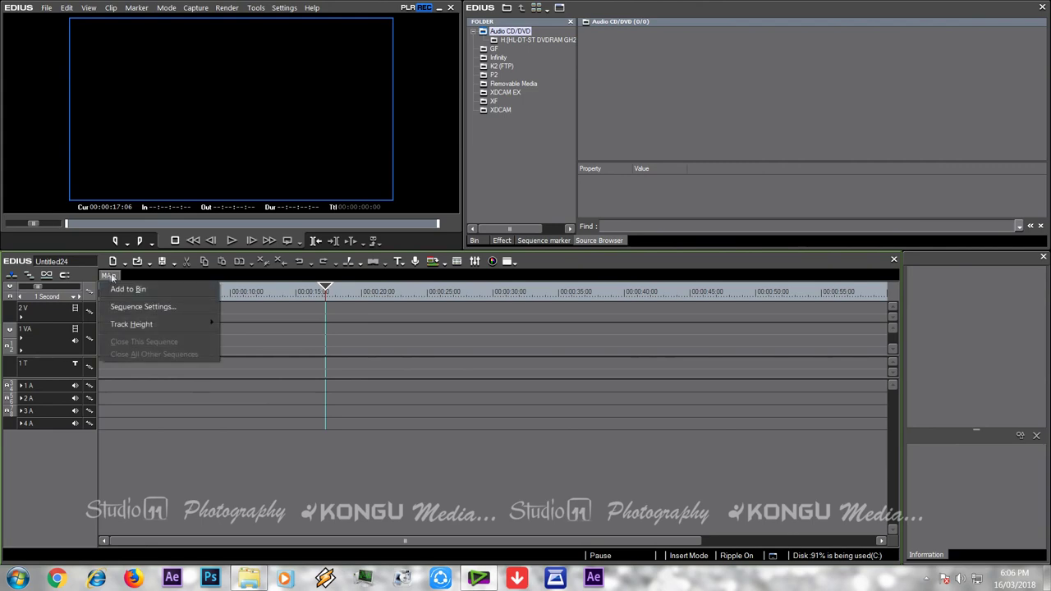
pyautogui.click(141, 307)
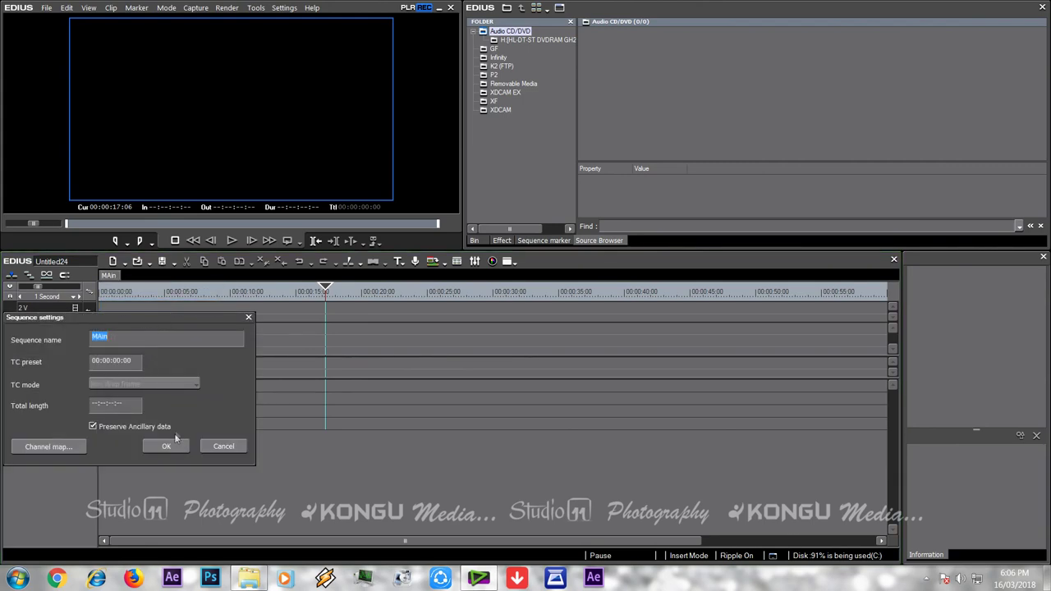
pyautogui.write('Ma')
pyautogui.click(166, 445)
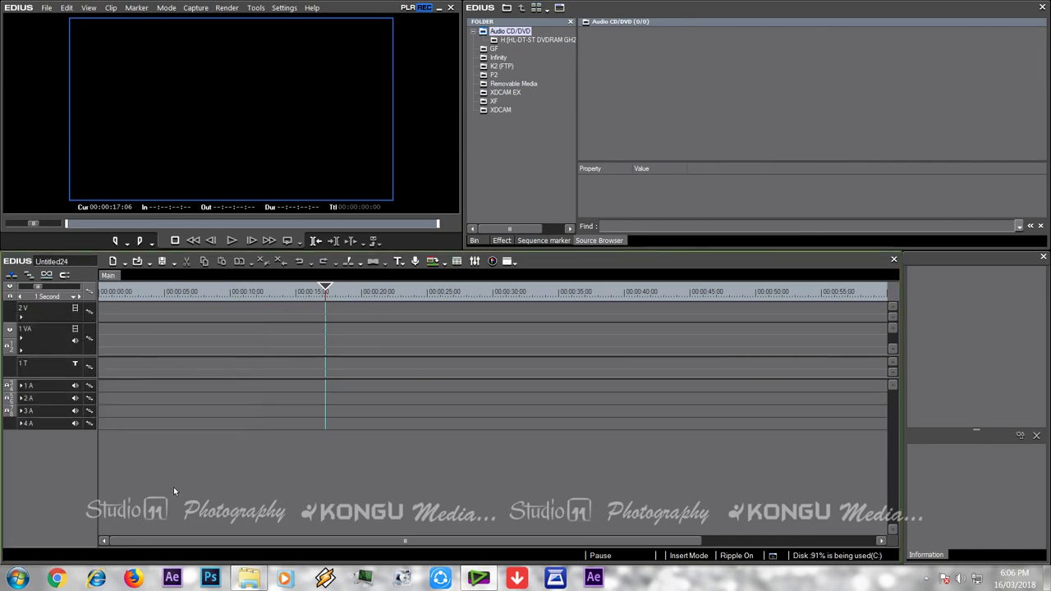
# - Insert a new sequence clip on the 1 VA track at the playhead and open it for editing
pyautogui.rightClick(424, 334)
pyautogui.click(479, 366)
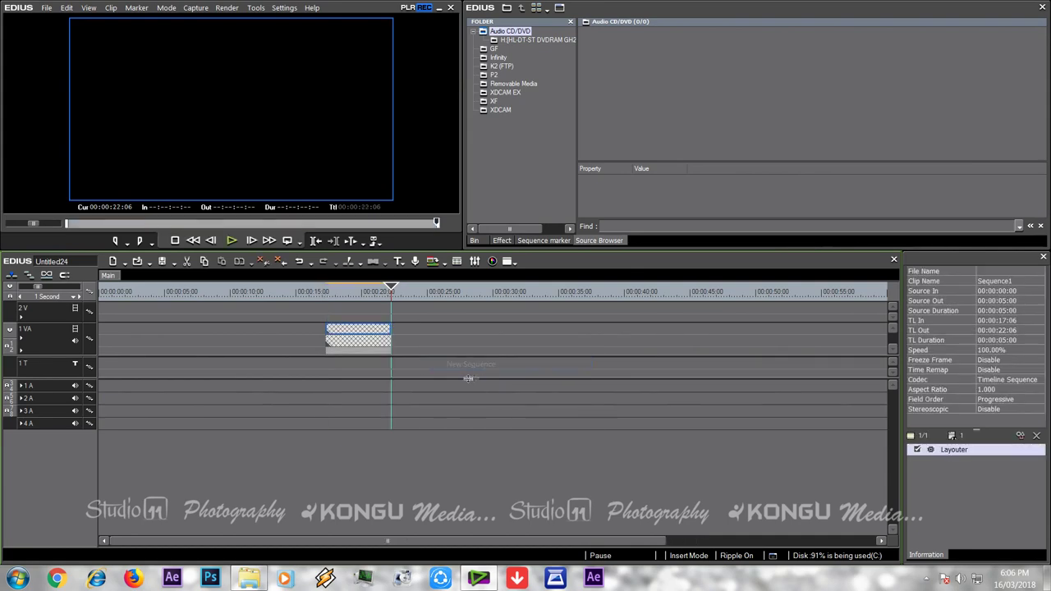
pyautogui.doubleClick(355, 334)
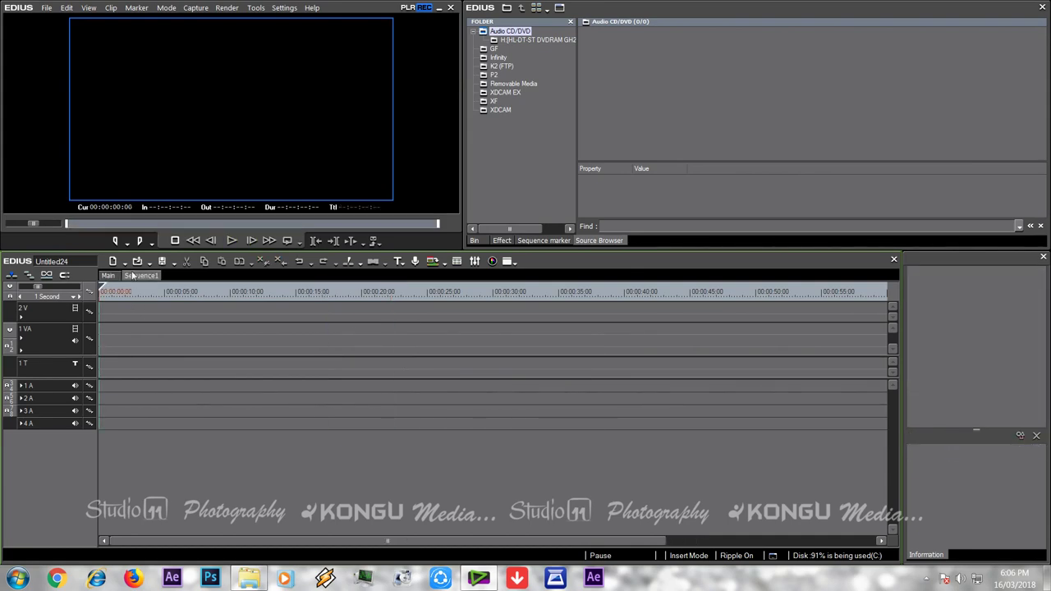
# - Rename the newly opened nested sequence as Nx100
pyautogui.rightClick(143, 277)
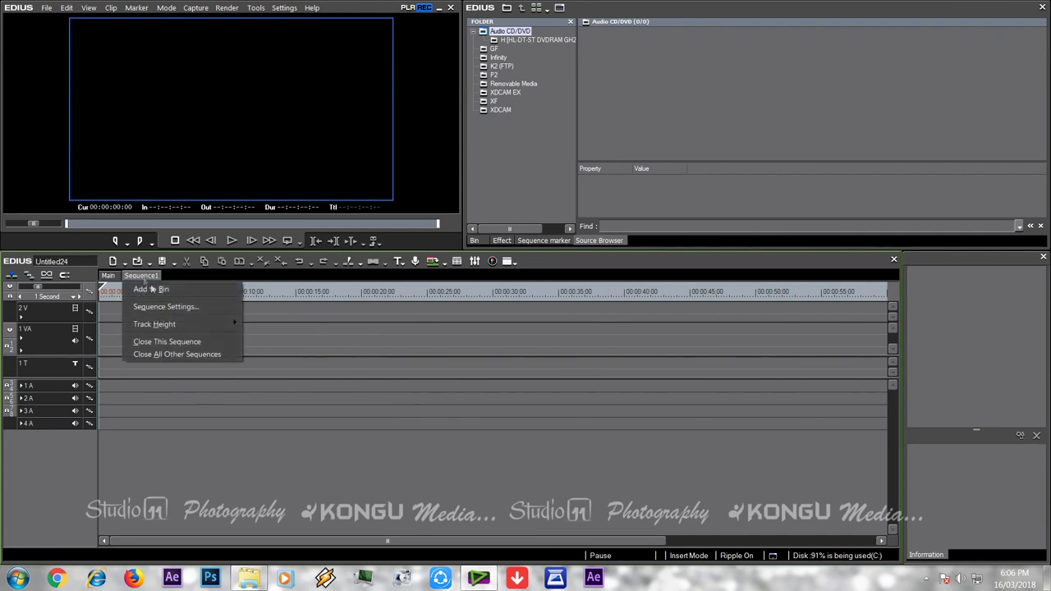
pyautogui.click(168, 308)
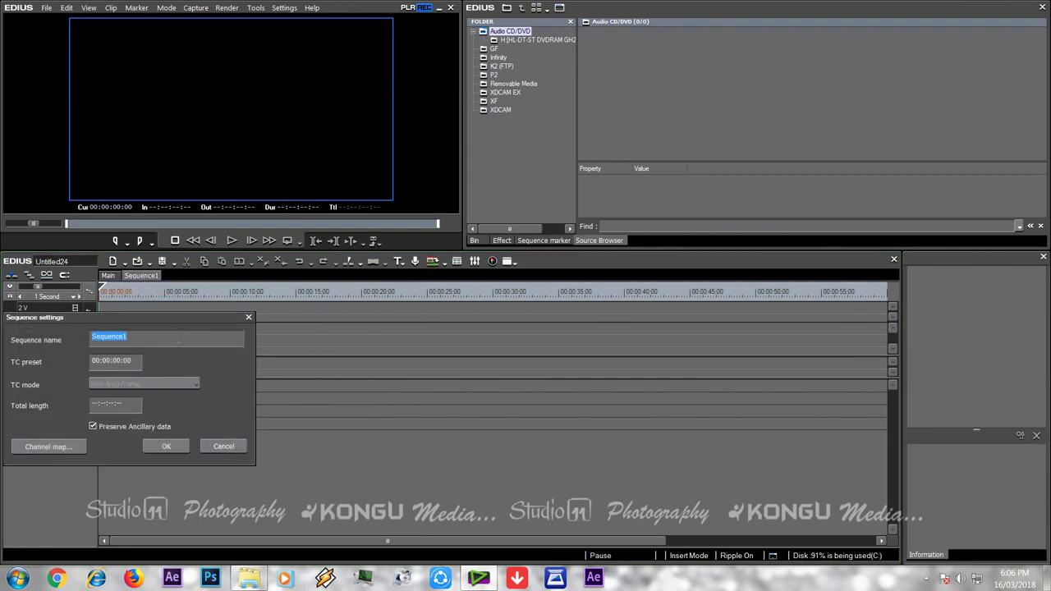
pyautogui.write('Nx100')
pyautogui.click(168, 447)
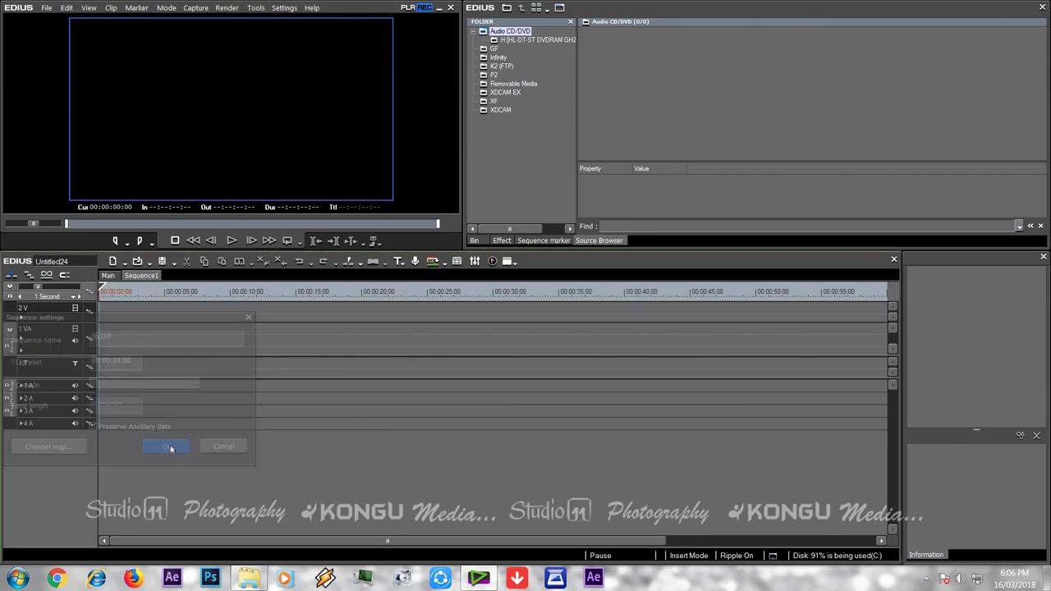
# - Insert a new sequence clip on Main's 1 VA track at 00:00:27:14 and open it for editing
pyautogui.click(108, 275)
pyautogui.click(461, 319)
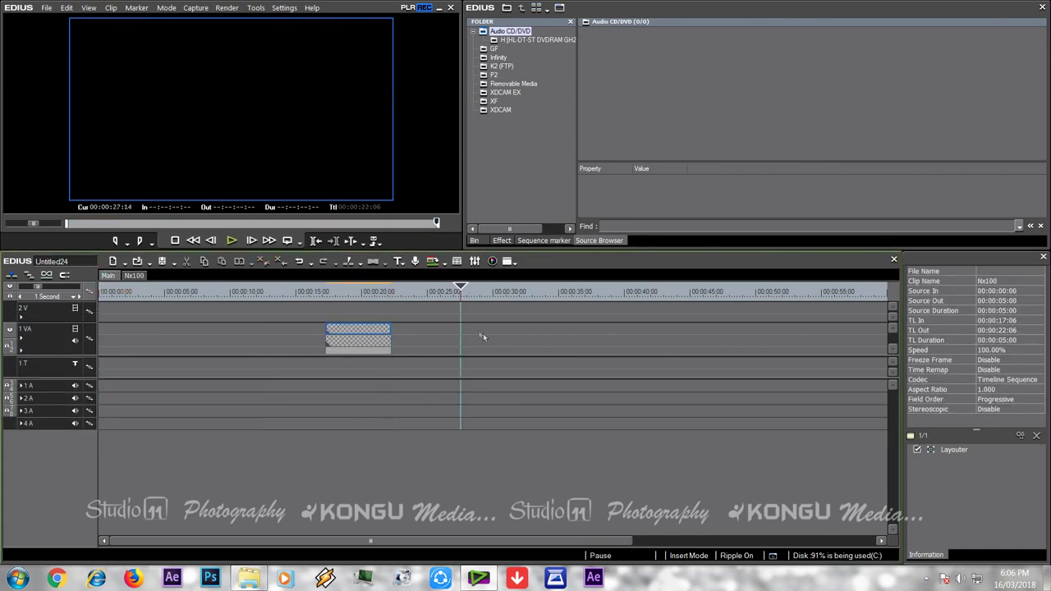
pyautogui.rightClick(484, 336)
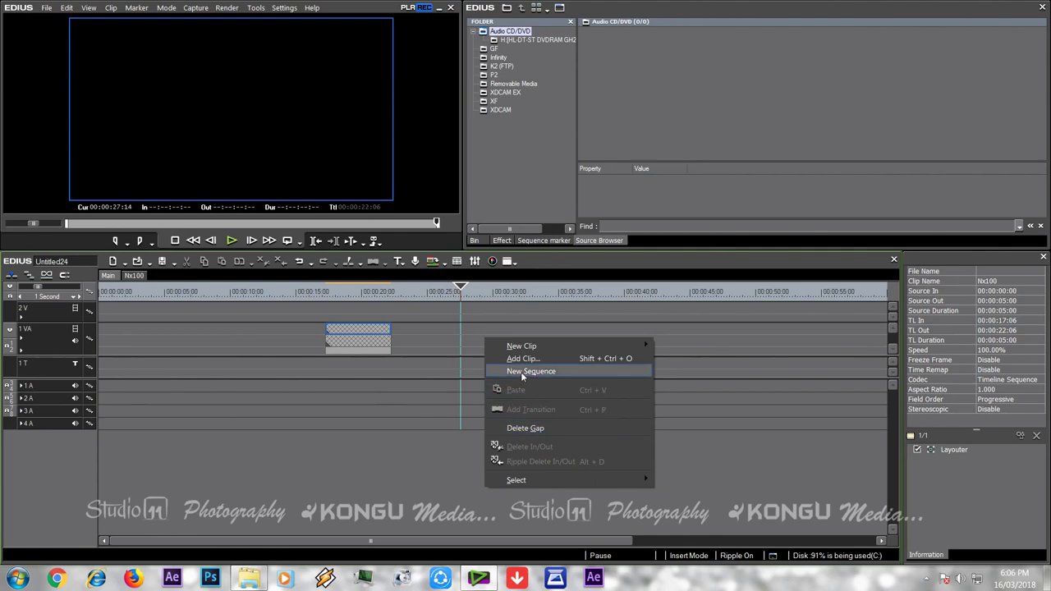
pyautogui.click(525, 371)
pyautogui.doubleClick(495, 336)
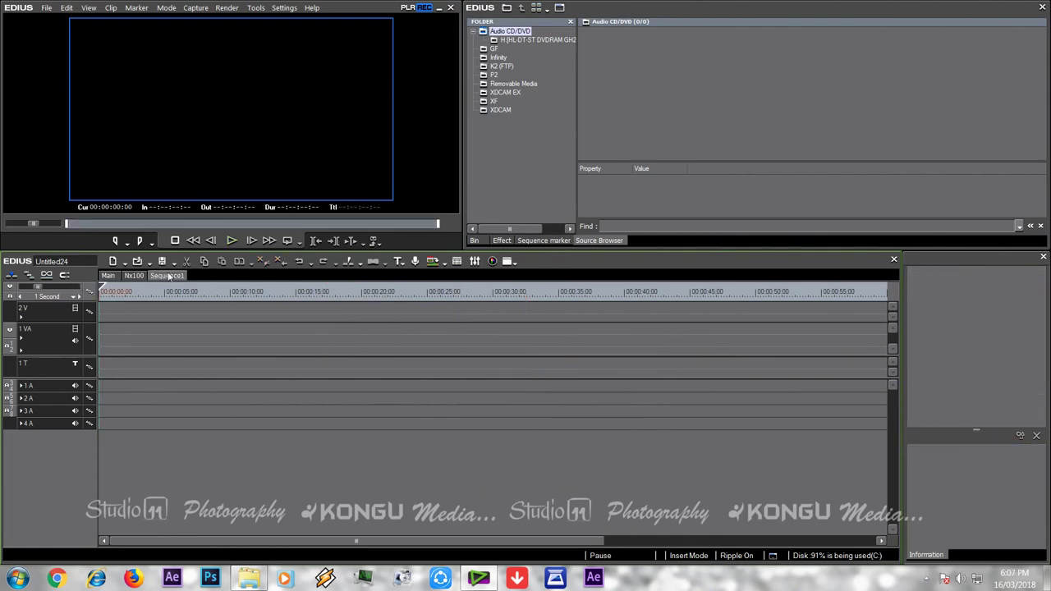
# - Rename the newly opened nested sequence as 5d
pyautogui.rightClick(168, 275)
pyautogui.click(182, 307)
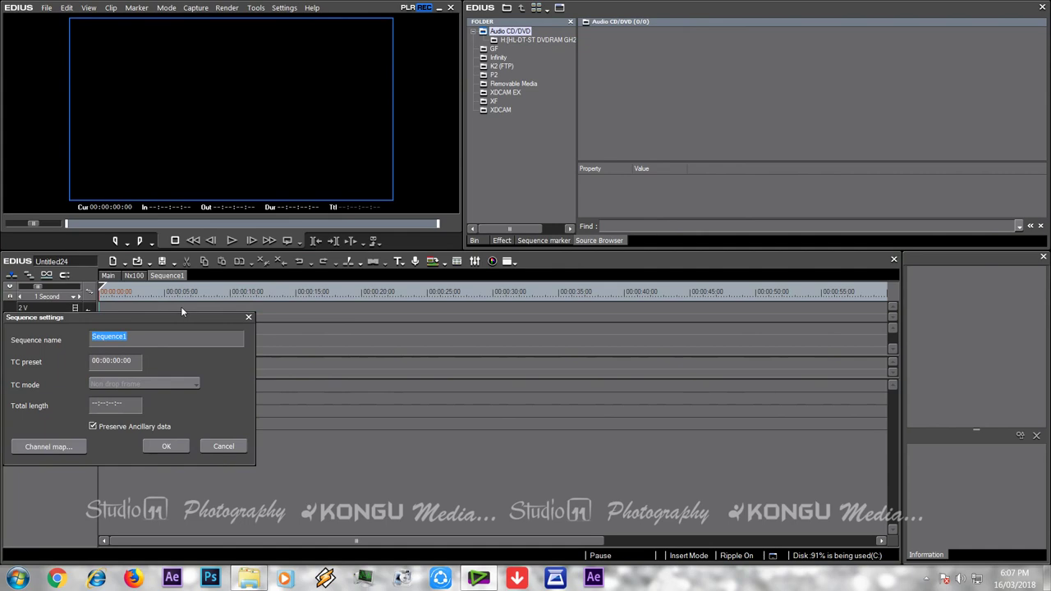
pyautogui.write('5d')
pyautogui.click(167, 448)
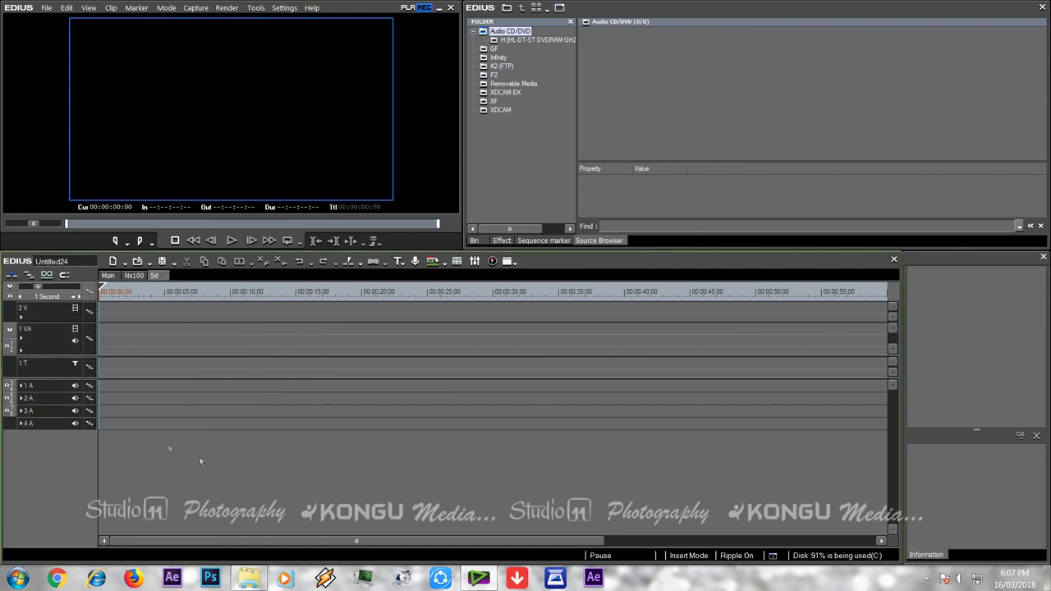
# - Insert another sequence clip on Main's 1 VA track at 00:00:34:18, open it and rename it as Helicam
pyautogui.click(110, 276)
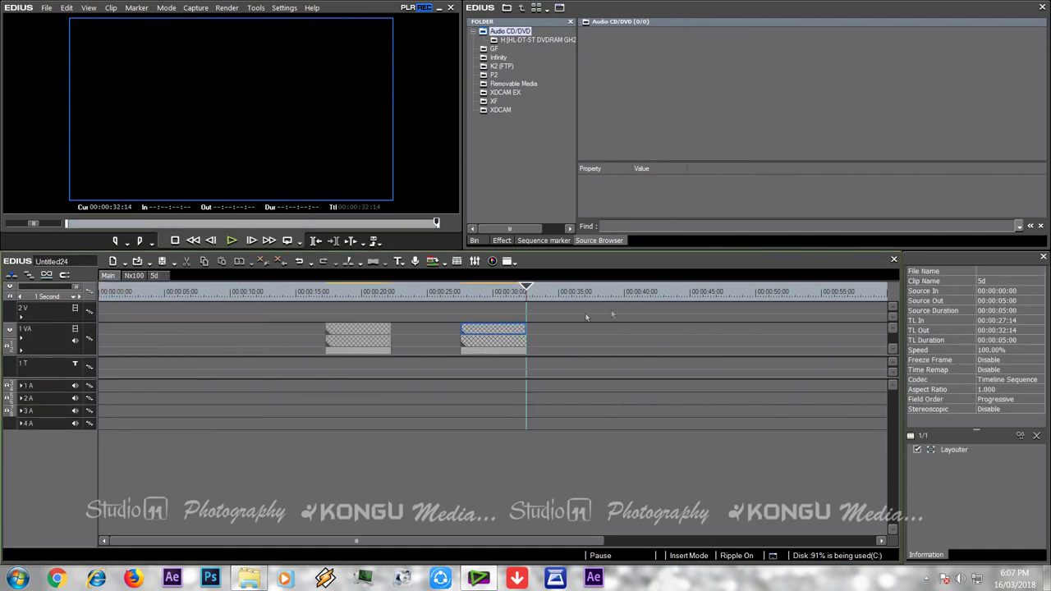
pyautogui.click(555, 301)
pyautogui.rightClick(575, 335)
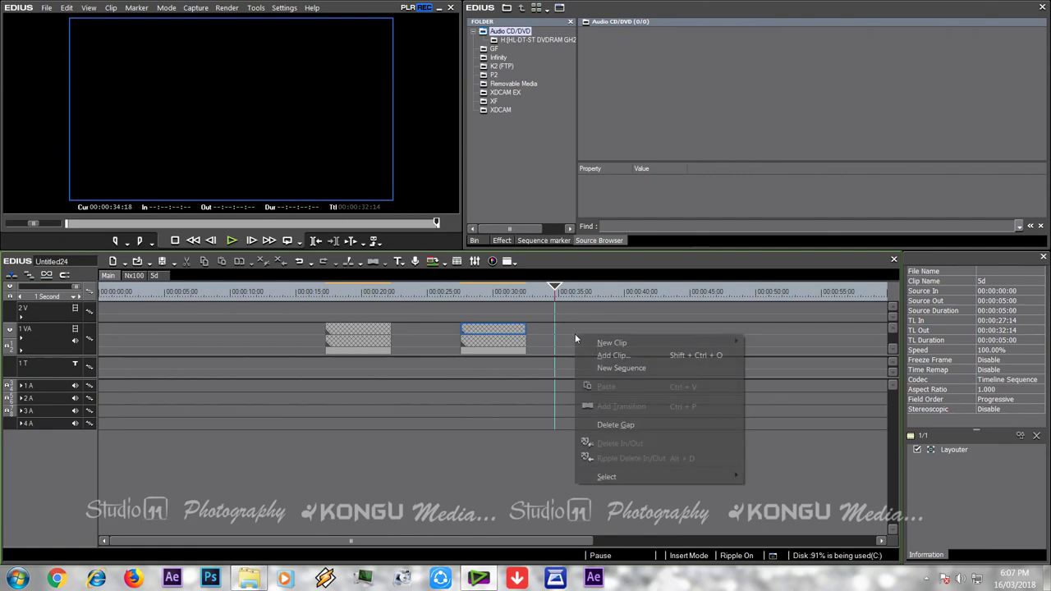
pyautogui.click(617, 368)
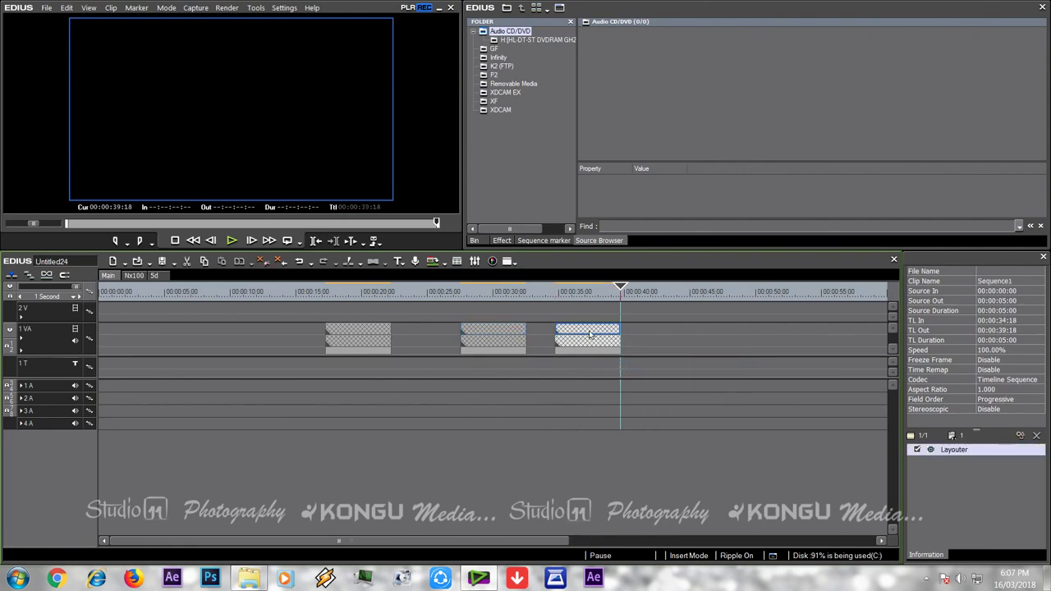
pyautogui.doubleClick(590, 334)
pyautogui.rightClick(190, 279)
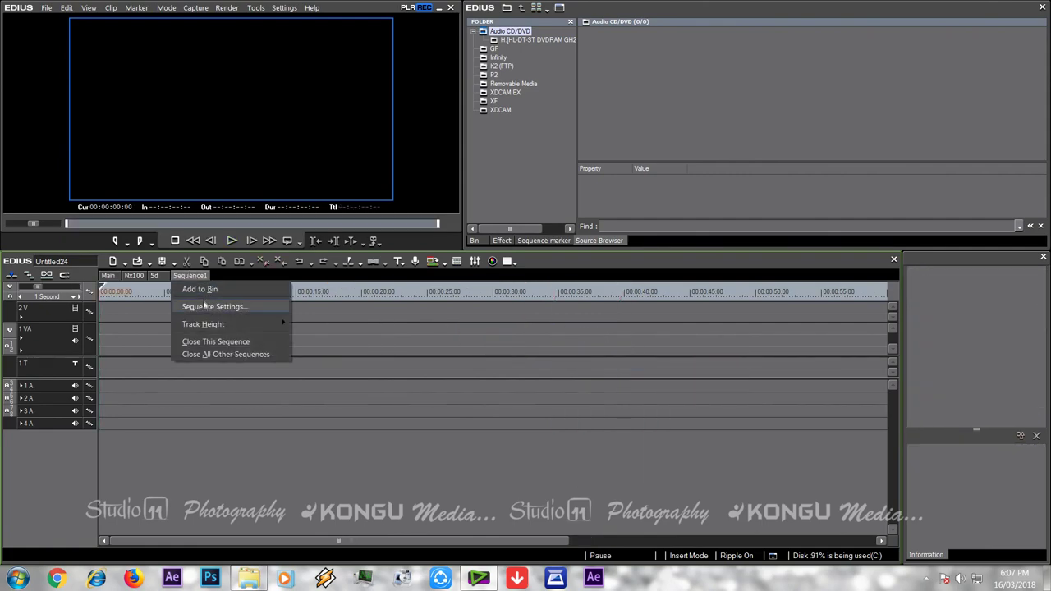
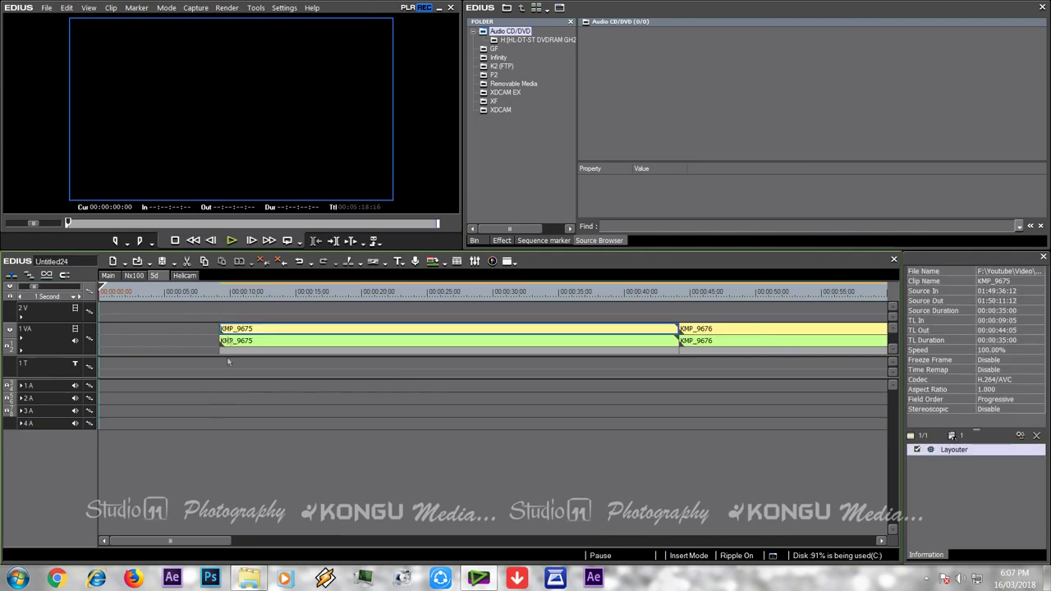
# - Add clips DJI_0151 to DJI_0155 from the 03 Helicam folder to the start of the Helicam sequence's 1 VA track
pyautogui.click(243, 478)
pyautogui.click(184, 276)
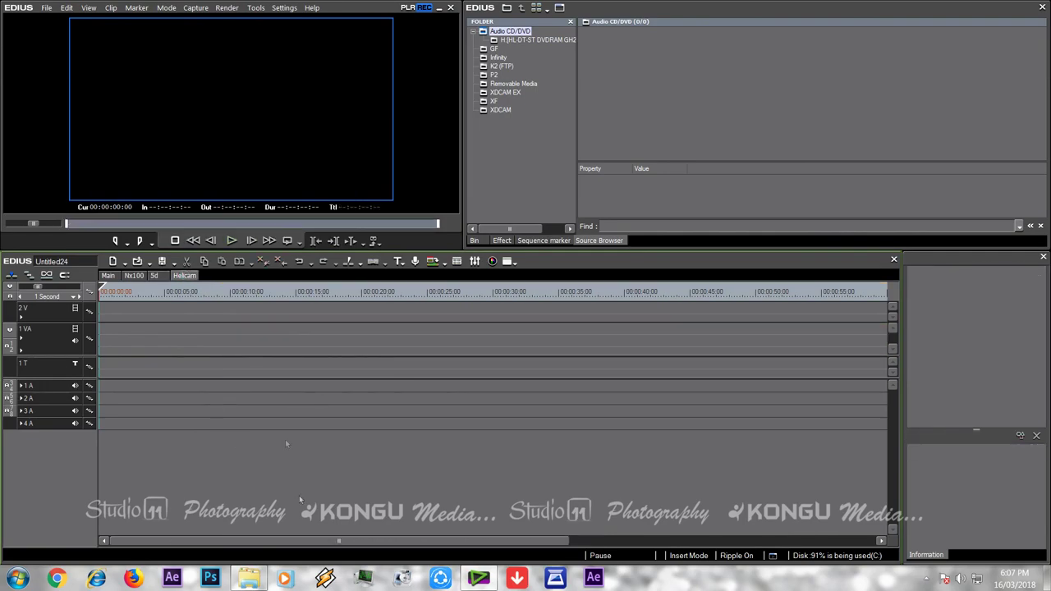
pyautogui.click(248, 581)
pyautogui.click(10, 26)
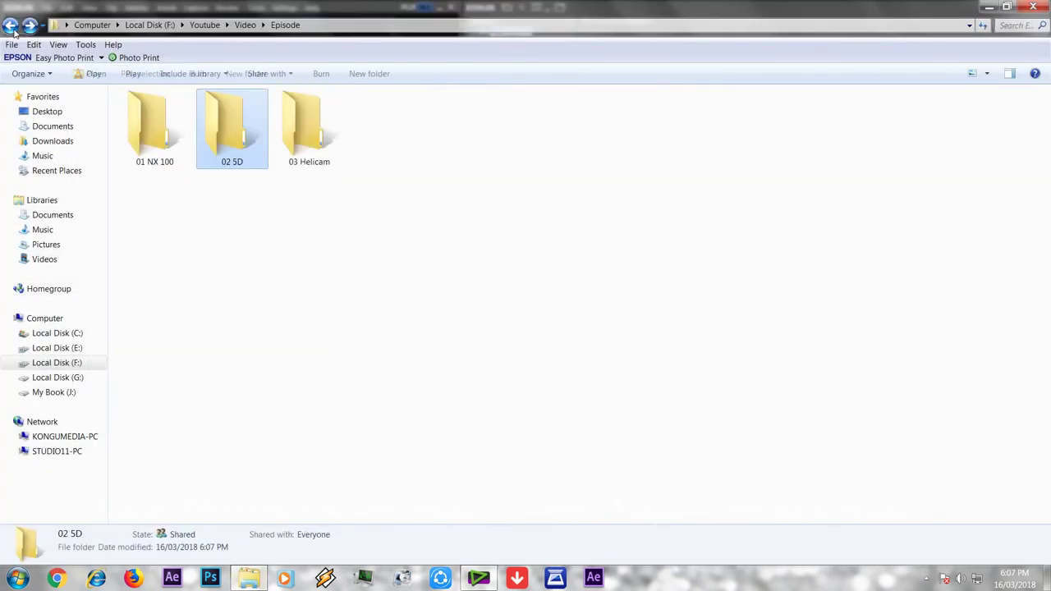
pyautogui.doubleClick(298, 138)
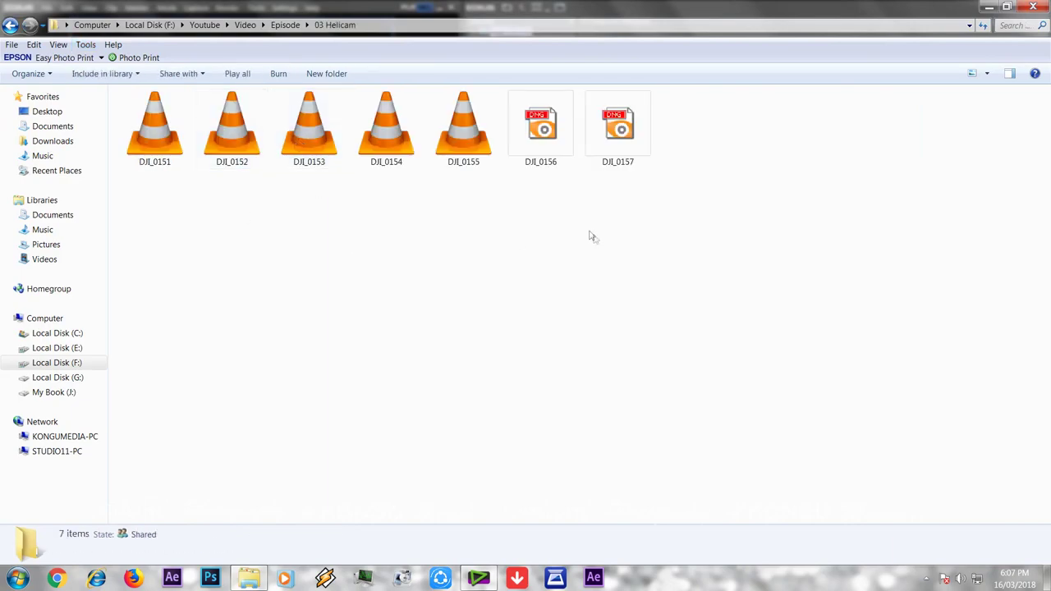
pyautogui.moveTo(479, 198); pyautogui.dragTo(102, 343)
pyautogui.click(187, 441)
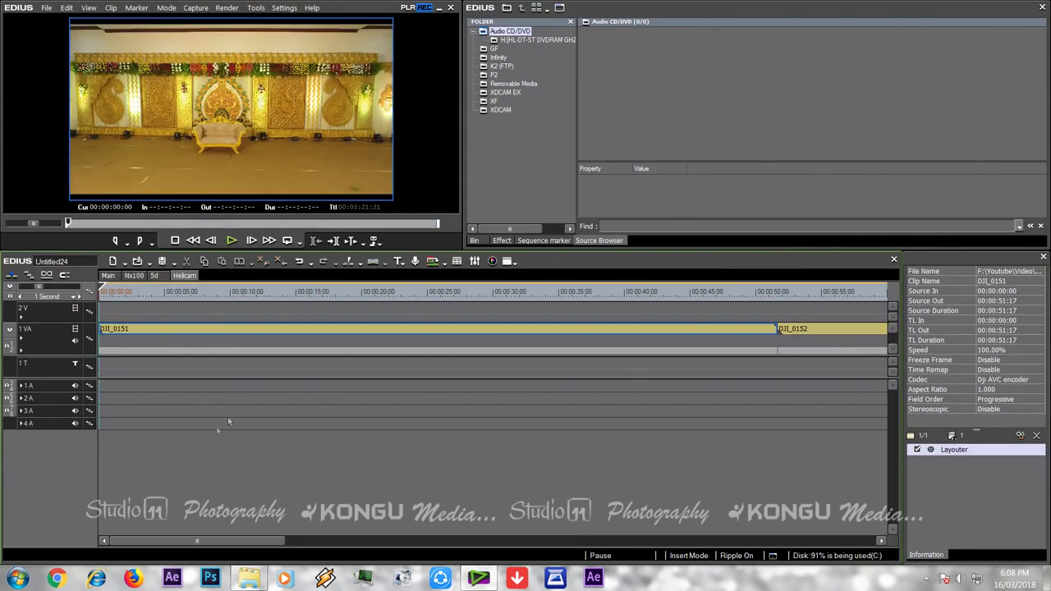
# - Review the nested sequence clips in Main and the camera footage in the Nx100 and 5d sequences
pyautogui.click(115, 275)
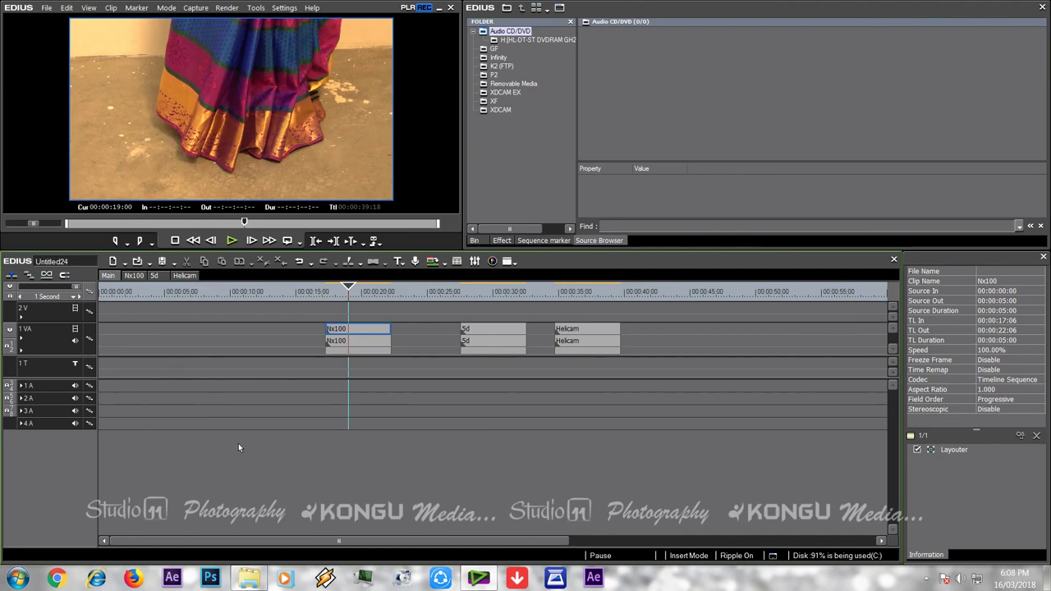
pyautogui.click(134, 275)
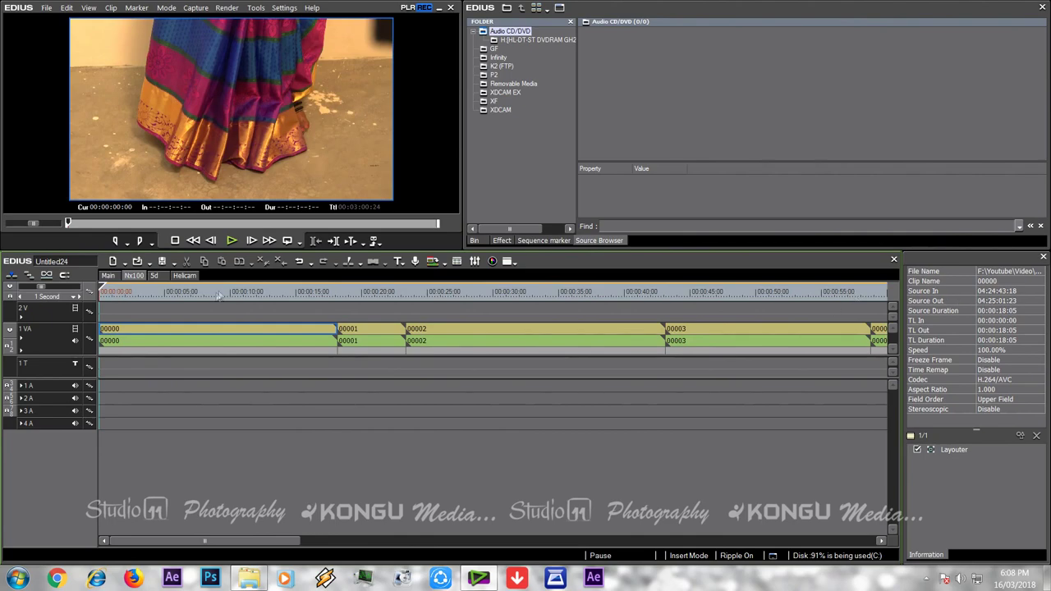
pyautogui.click(155, 276)
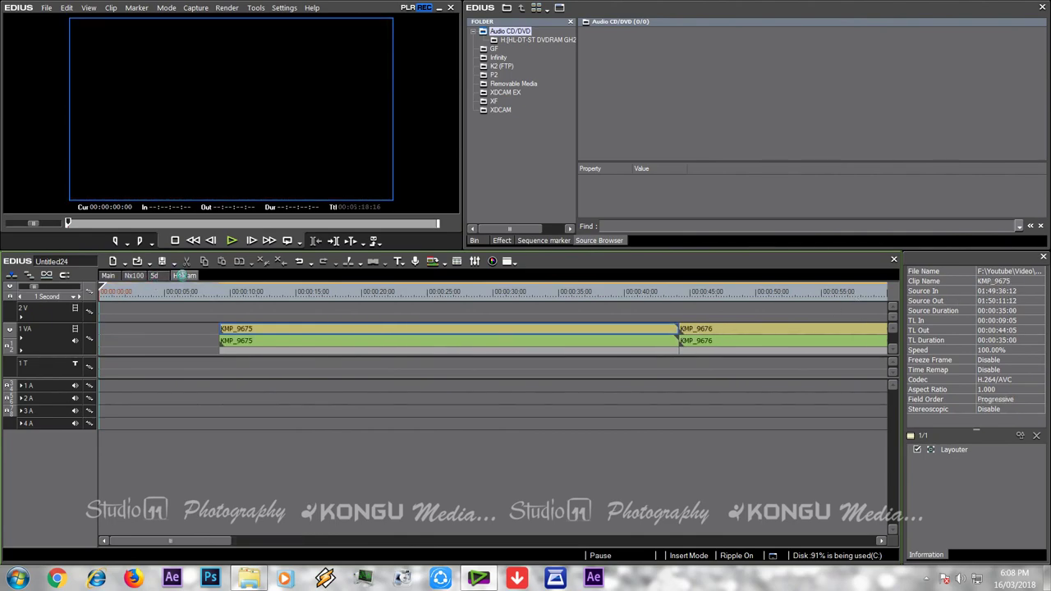
# - Scrub through the DJI footage in the Helicam sequence and return the playhead to the start
pyautogui.click(184, 275)
pyautogui.moveTo(55, 289); pyautogui.dragTo(46, 288)
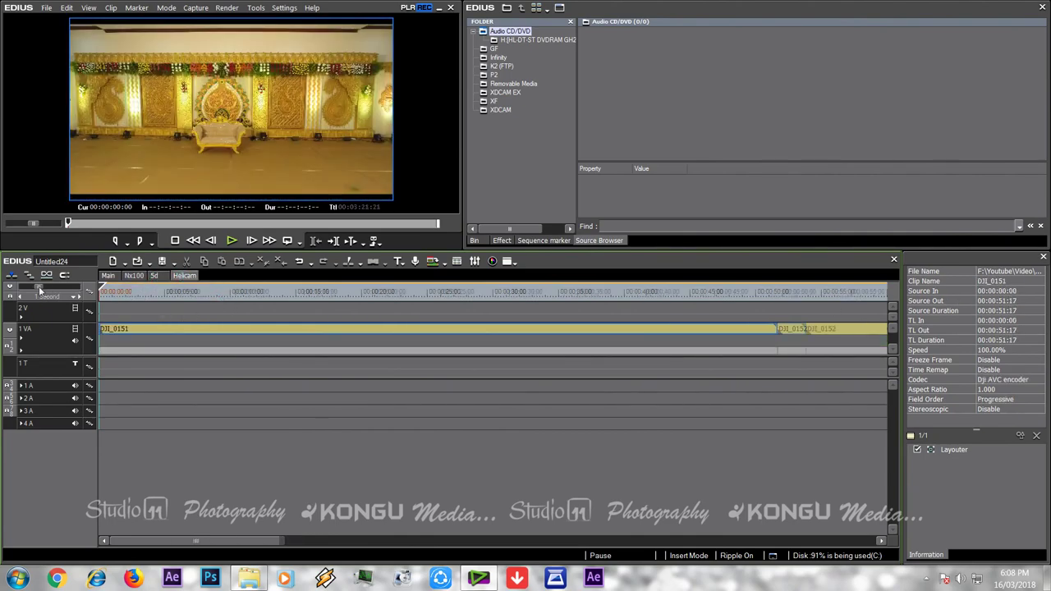
pyautogui.click(140, 297)
pyautogui.moveTo(140, 297); pyautogui.dragTo(156, 332)
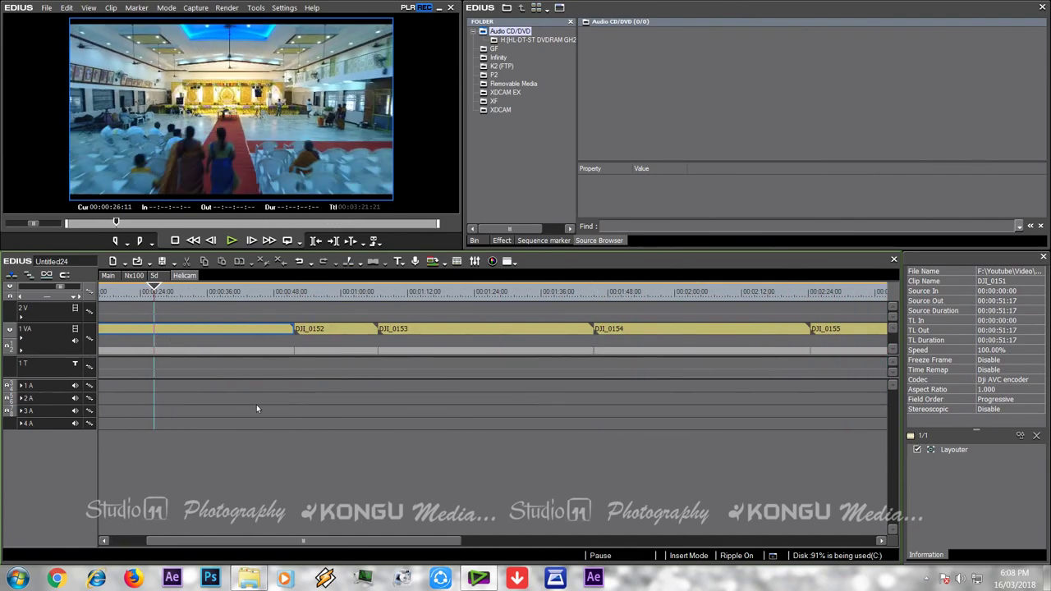
pyautogui.press('Home')
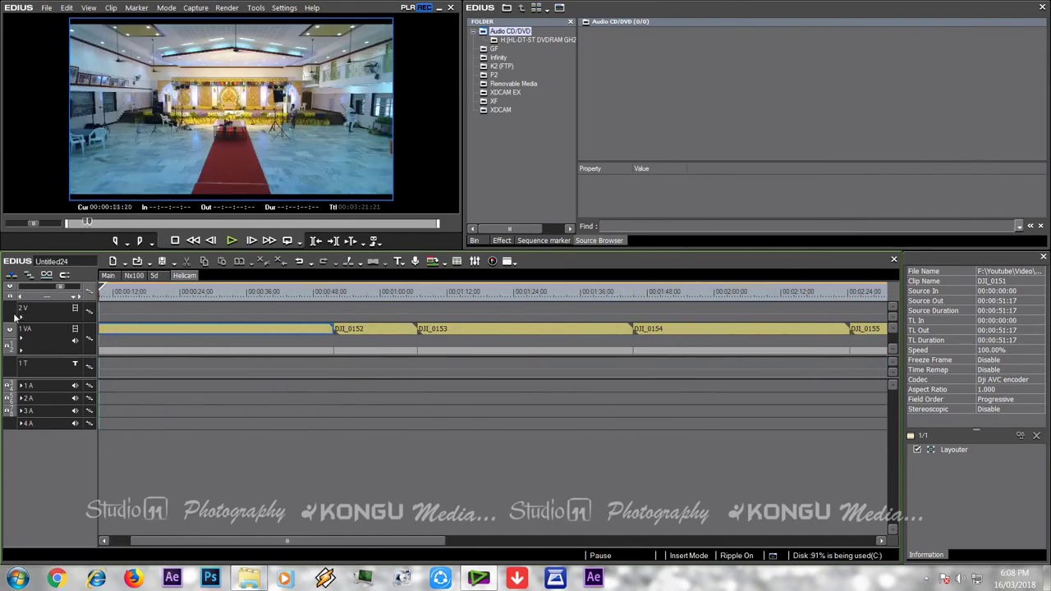